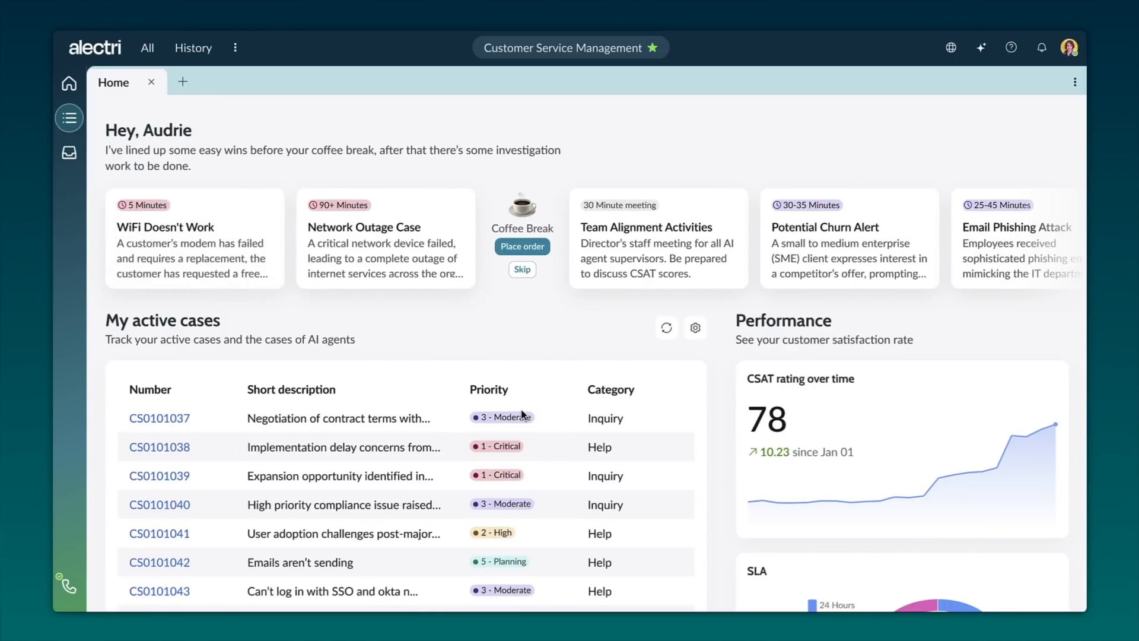
- Open the 5-minute WiFi Doesn't Work case card from the suggested tasks
{"action": "left_click", "coordinate": [212, 228]}
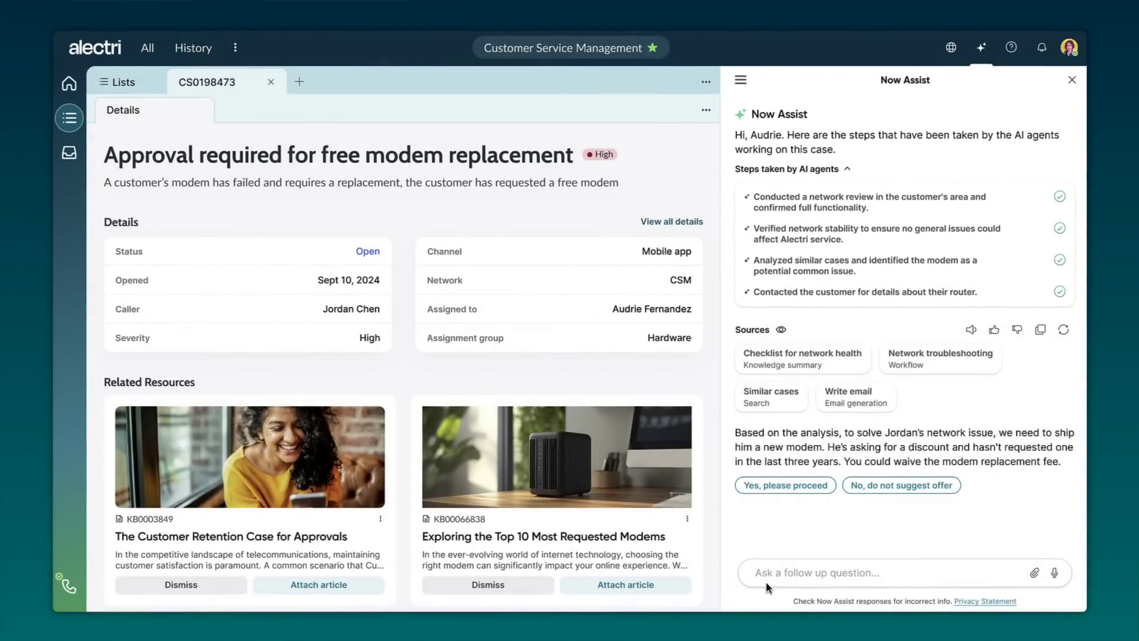
- Tell Now Assist 'You have my approval to offer a free modem.'
{"action": "left_click", "coordinate": [766, 583]}
{"action": "type", "text": "You"}
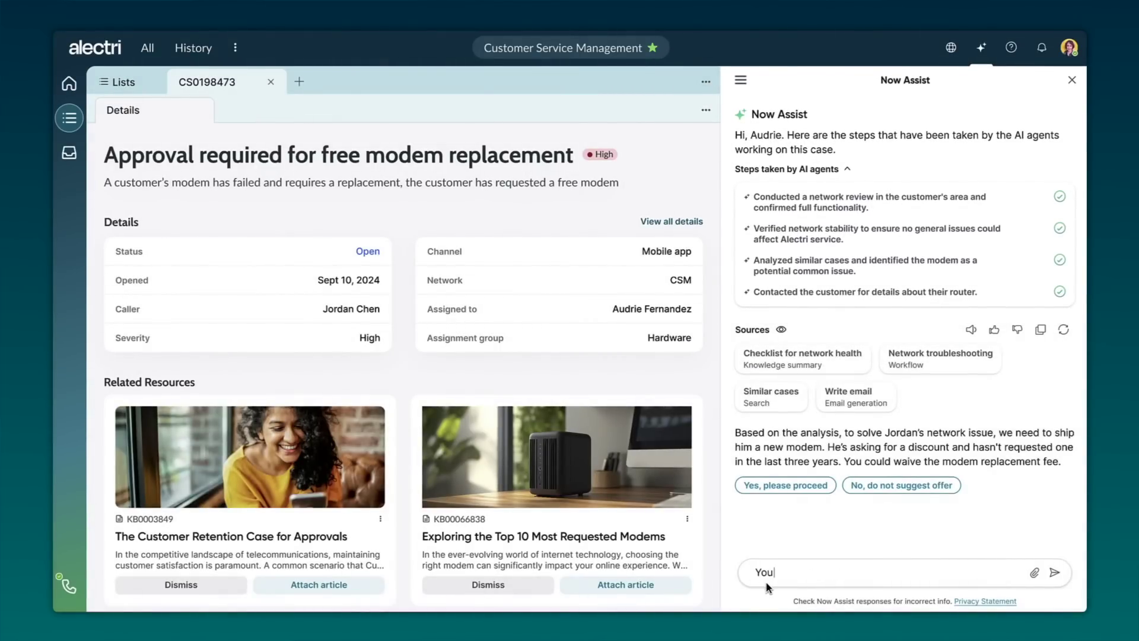
{"action": "type", "text": " have my approval to offer a free modem."}
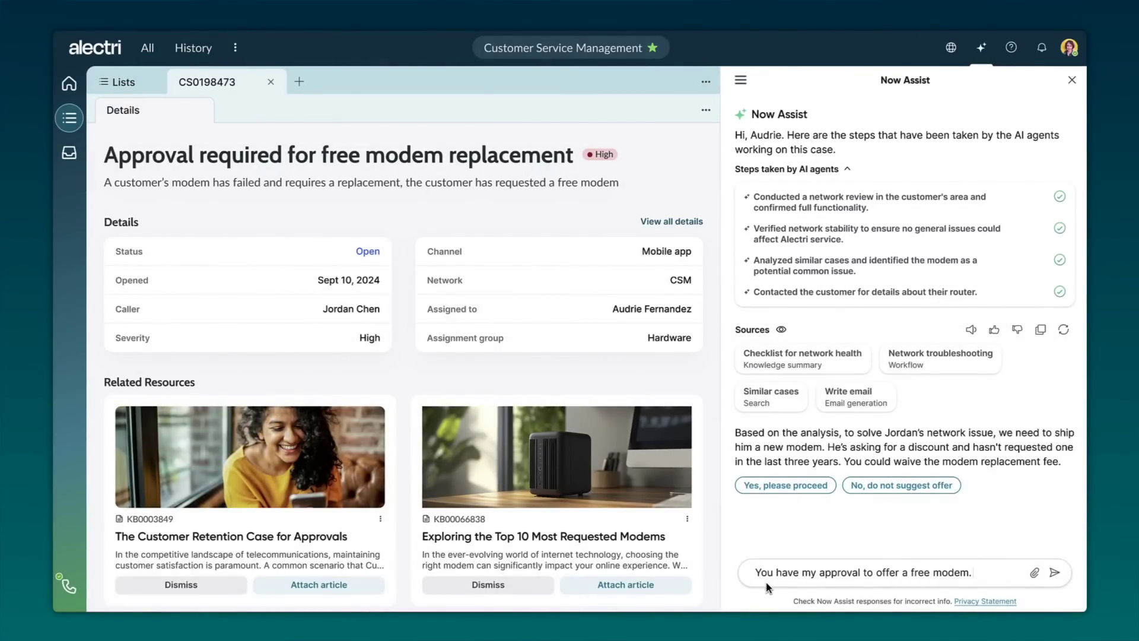
{"action": "left_click", "coordinate": [1055, 574]}
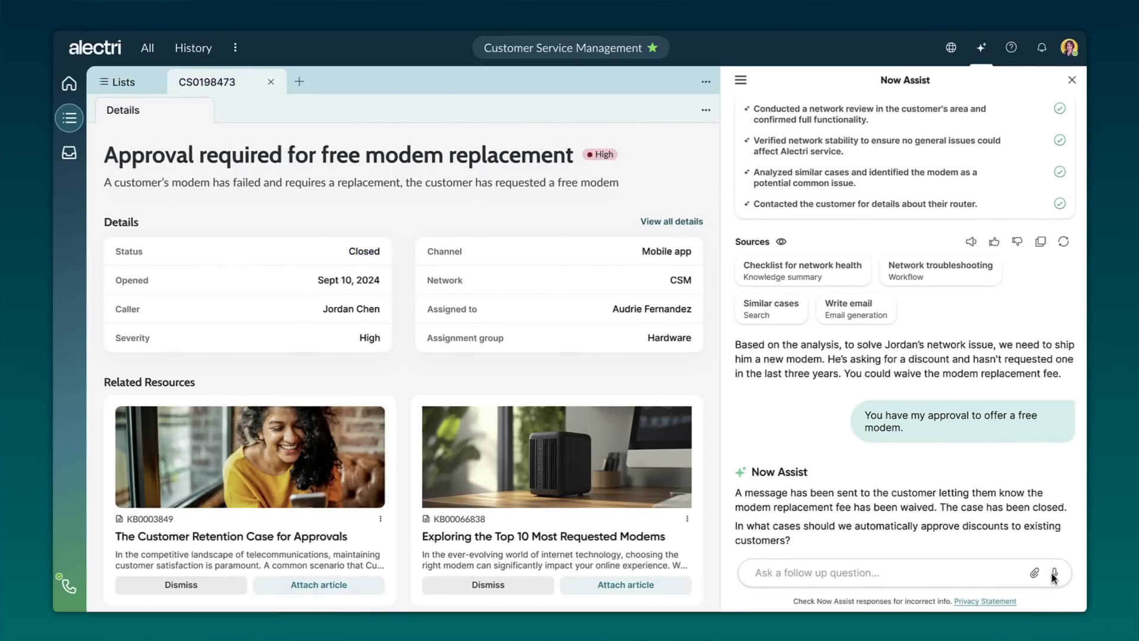
- Reply 'Apply to all customers active' so discounts are auto-approved for long-standing customers
{"action": "left_click", "coordinate": [772, 573]}
{"action": "type", "text": "Apply to all customers active in the past three years."}
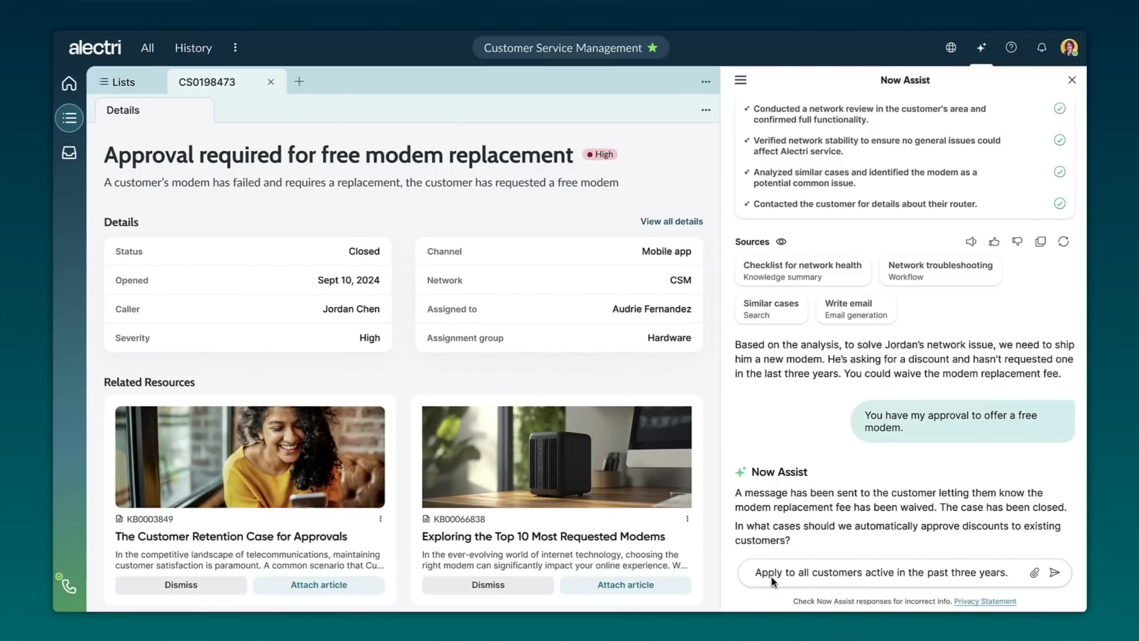
{"action": "left_click", "coordinate": [1054, 573]}
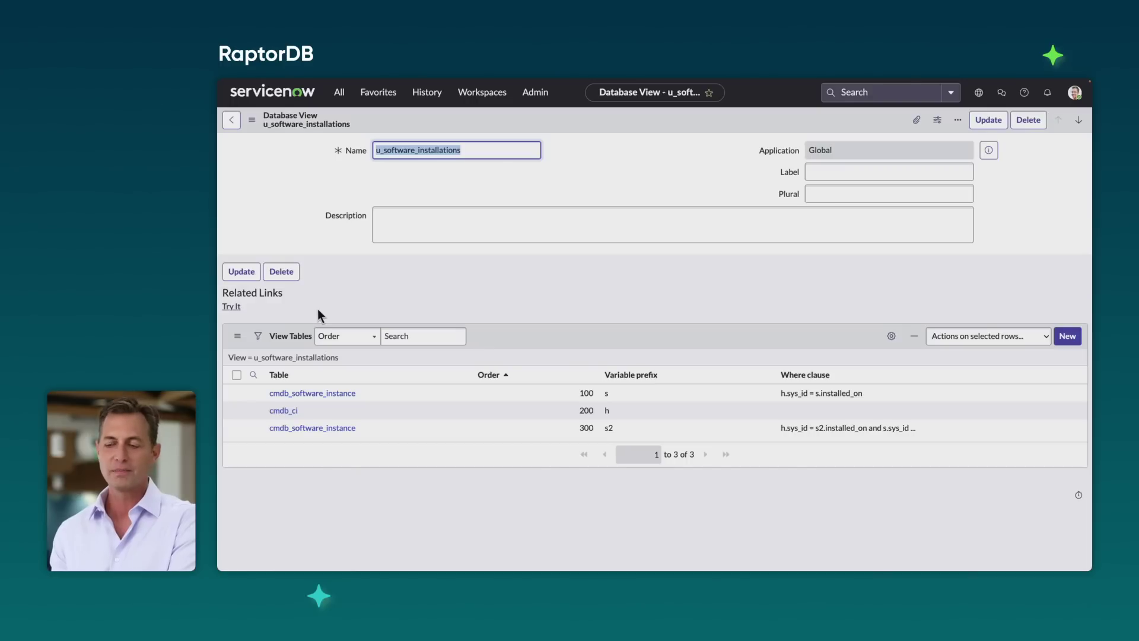
- Open the Software installations list and run its Freesoft device driver / Freesoft or Omega filter
{"action": "left_click", "coordinate": [231, 307]}
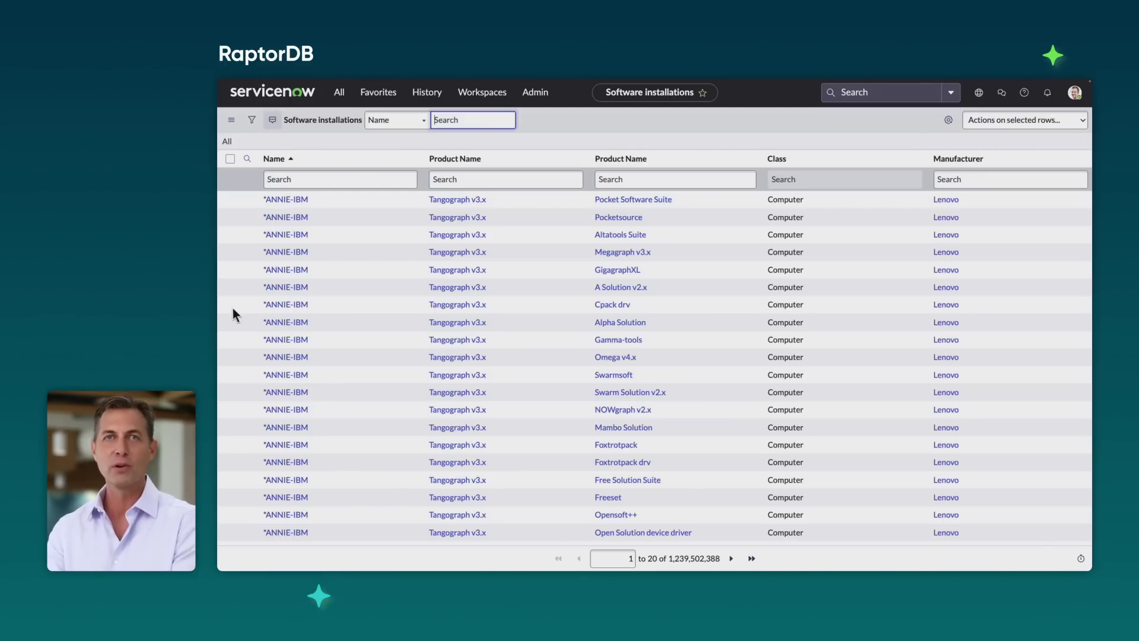
{"action": "left_click", "coordinate": [251, 121]}
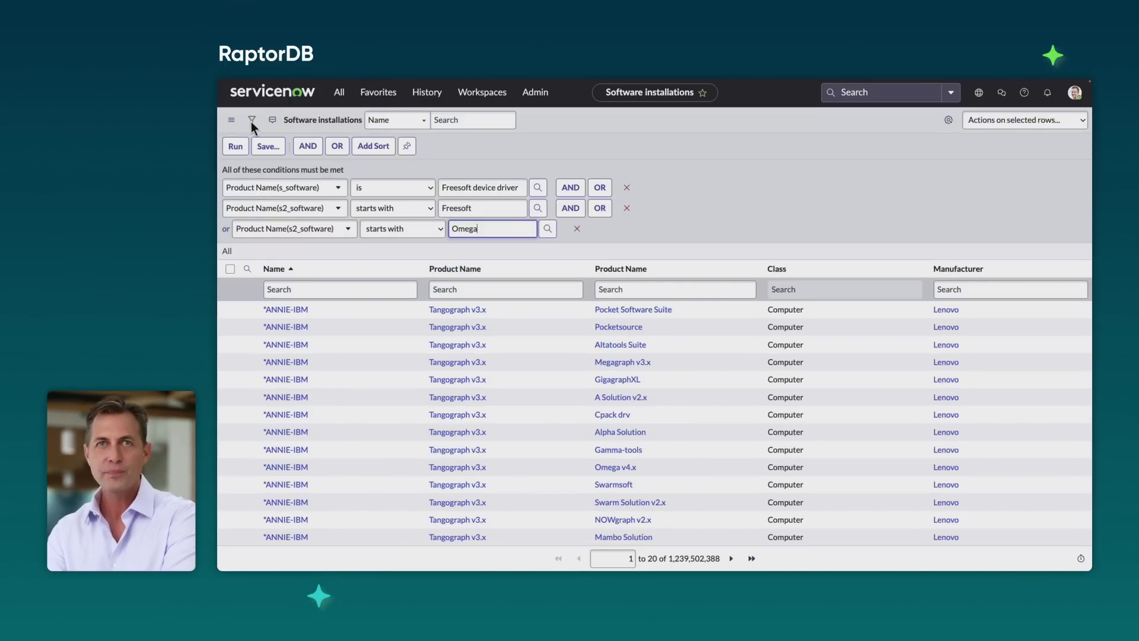
{"action": "left_click", "coordinate": [235, 146]}
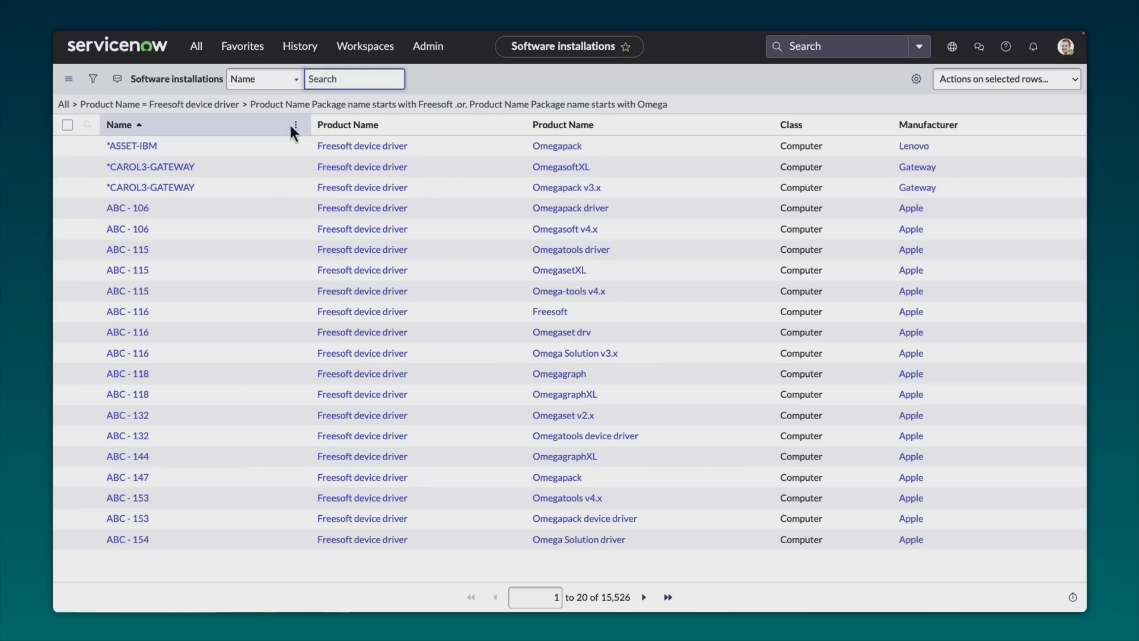
- Launch Interactive Analysis from the Name column menu of the filtered installations
{"action": "left_click", "coordinate": [294, 125]}
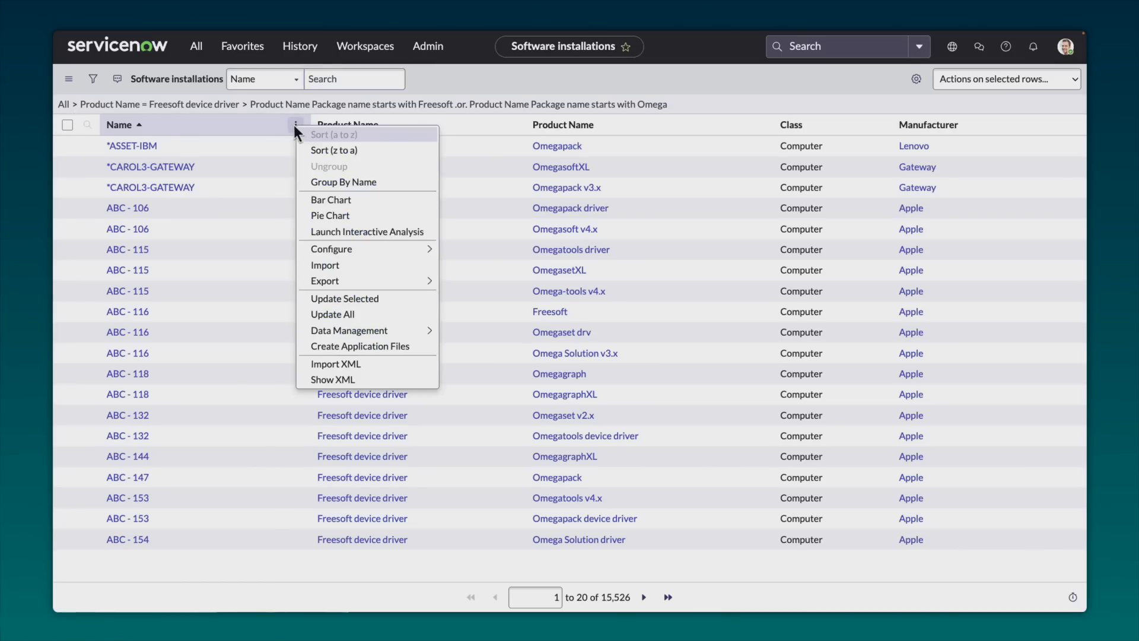
{"action": "left_click", "coordinate": [366, 231]}
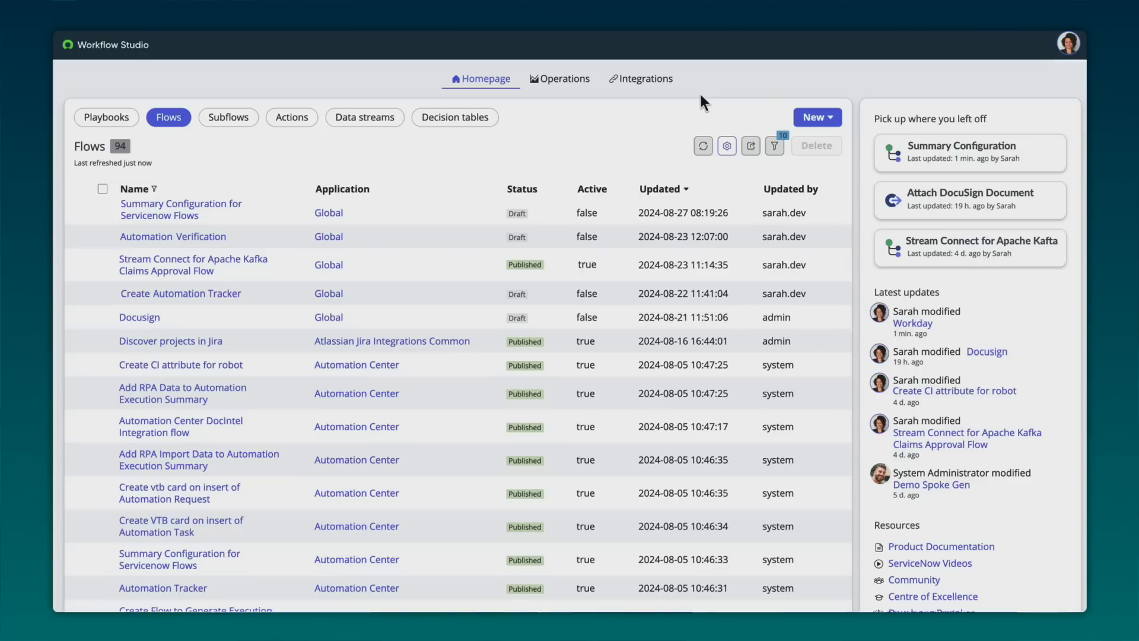
- Review the Integrations spokes, return to the Homepage, and start a new Flow
{"action": "left_click", "coordinate": [642, 81]}
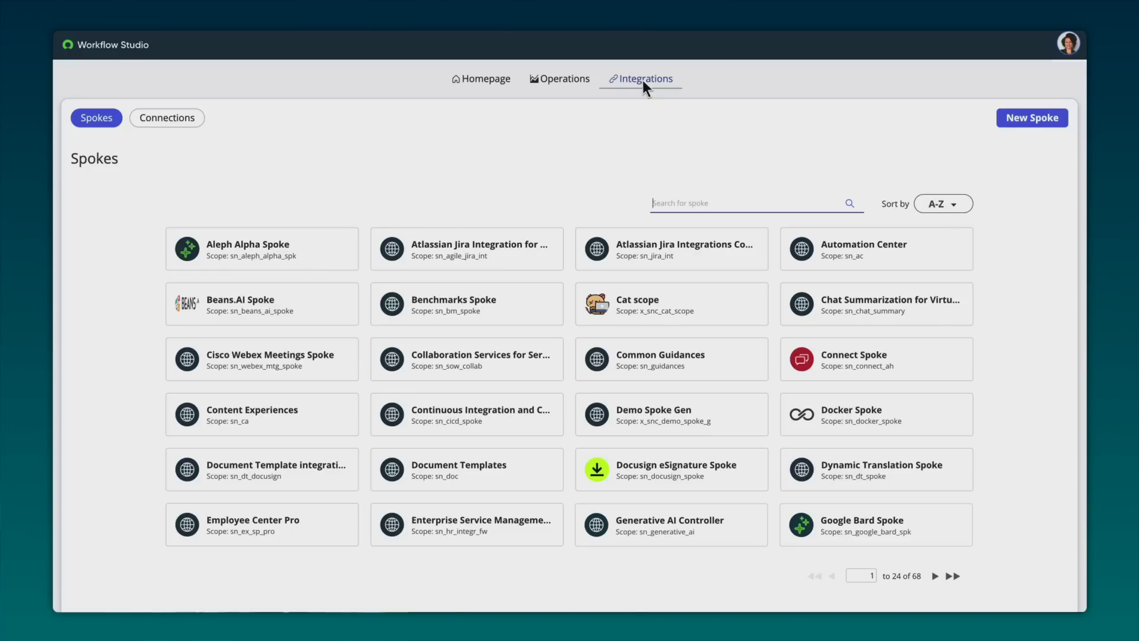
{"action": "left_click", "coordinate": [482, 80]}
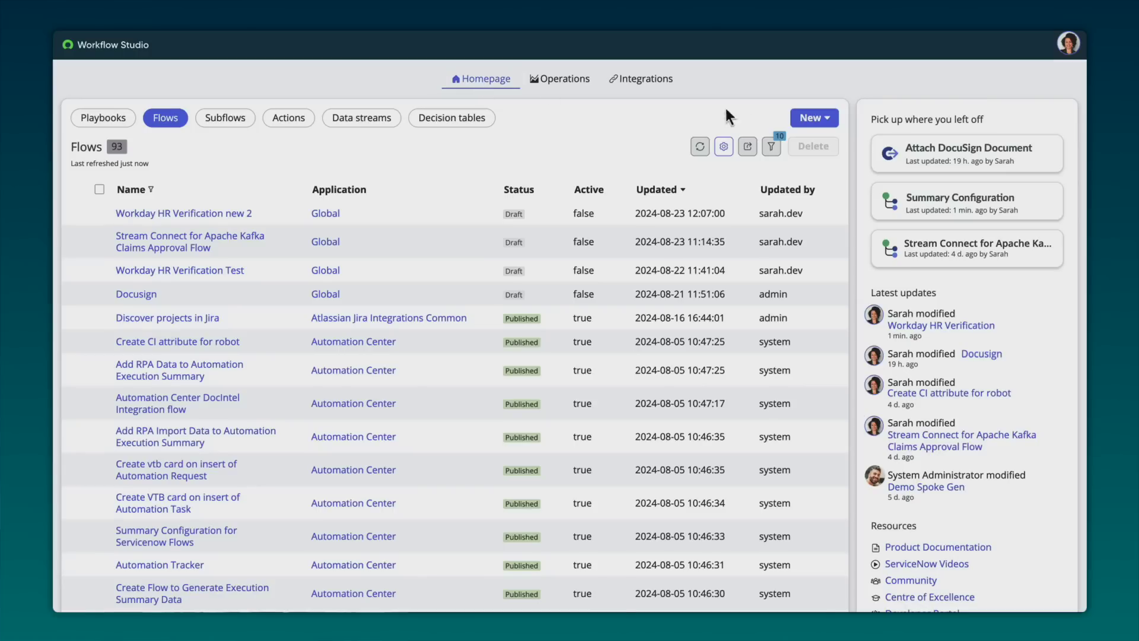
{"action": "left_click", "coordinate": [813, 119]}
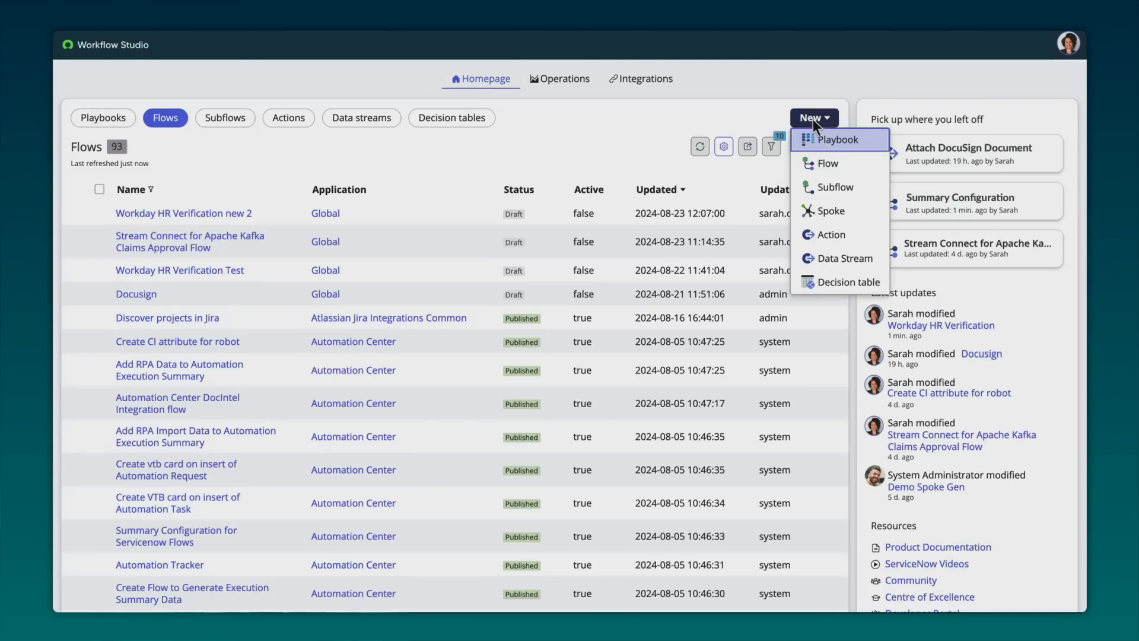
{"action": "left_click", "coordinate": [837, 161]}
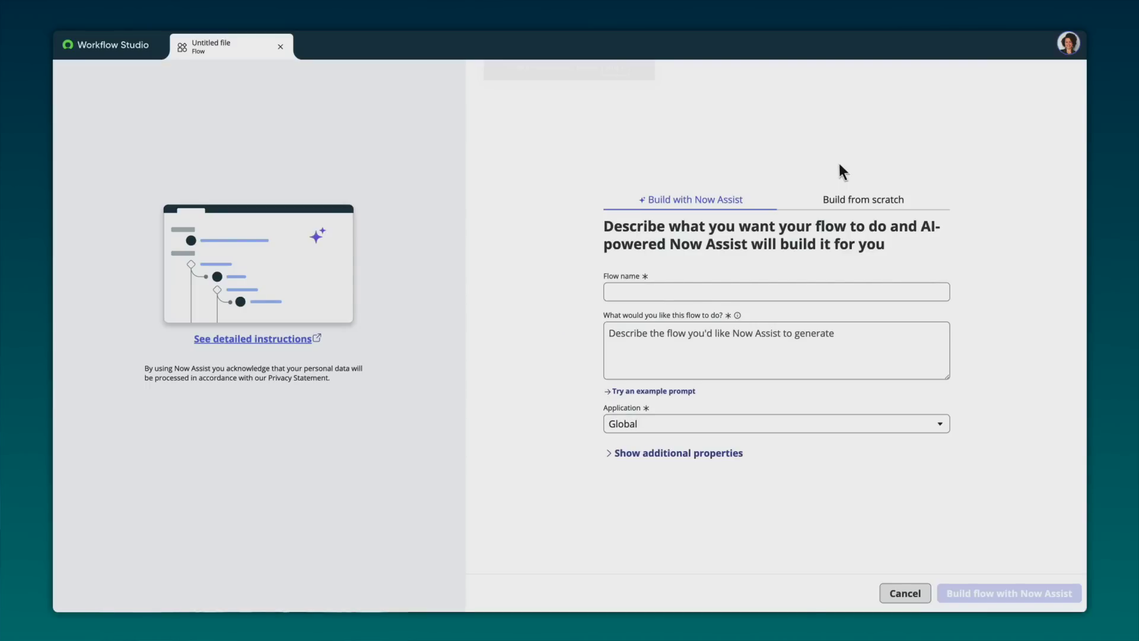
- Build the 'Workday HR Verification' flow with Now Assist, described as triggering on virtual agent conversations with a subflow
{"action": "left_click", "coordinate": [776, 291]}
{"action": "type", "text": "Workday HR Verification"}
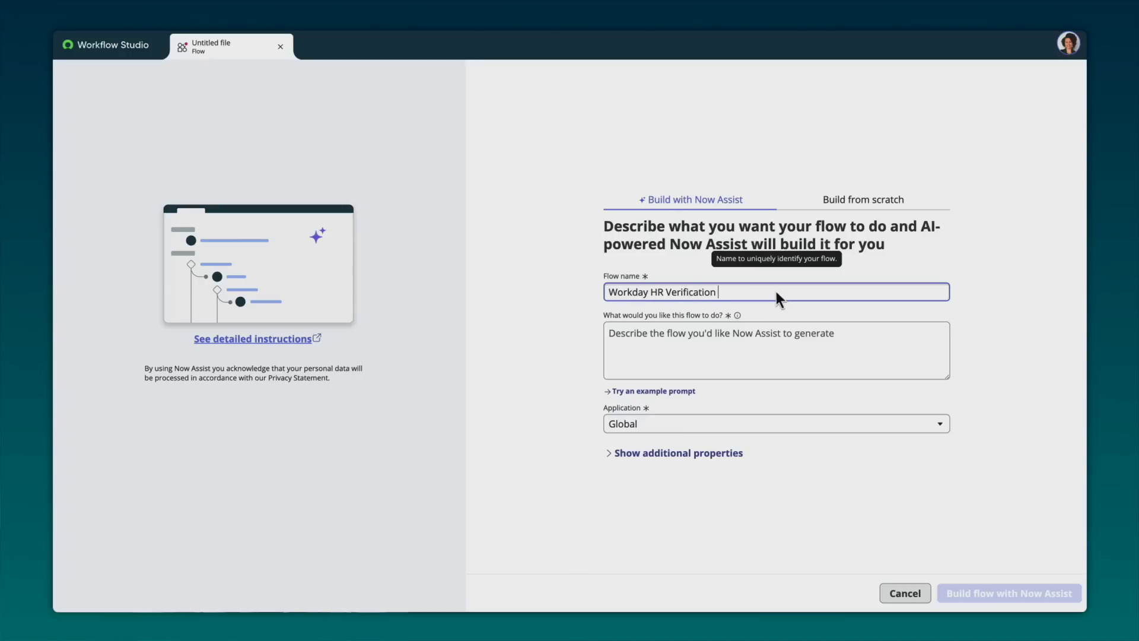
{"action": "left_click", "coordinate": [778, 349]}
{"action": "type", "text": "When a virtual agent conversation begins, "}
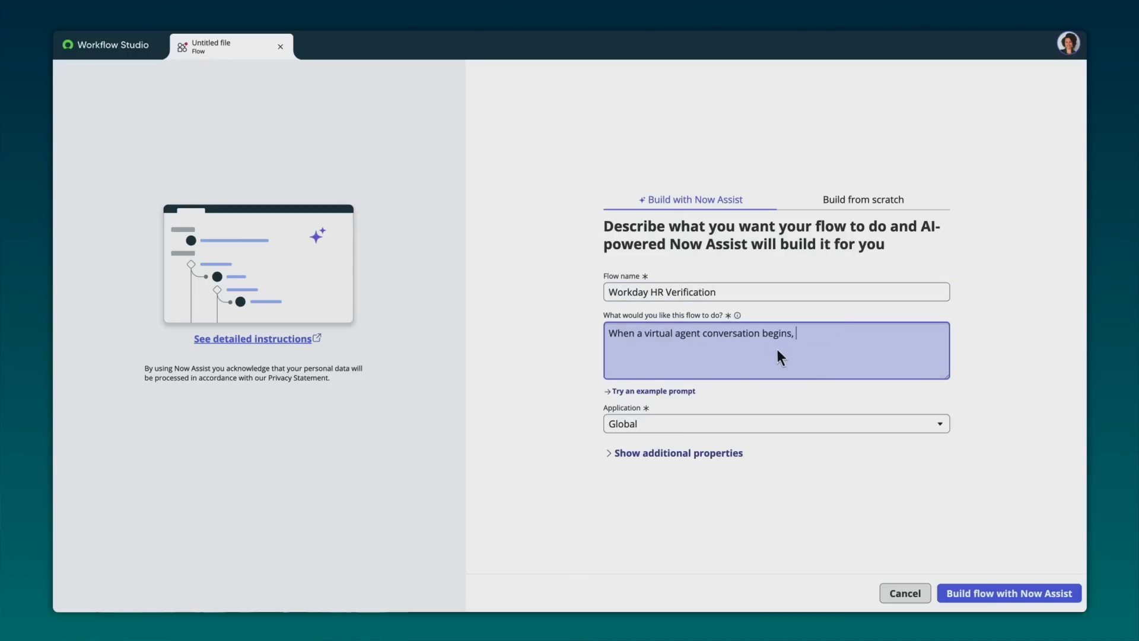
{"action": "type", "text": "trigger the verification flow. Create a subflow to verify users by utilizing the Workday spoke."}
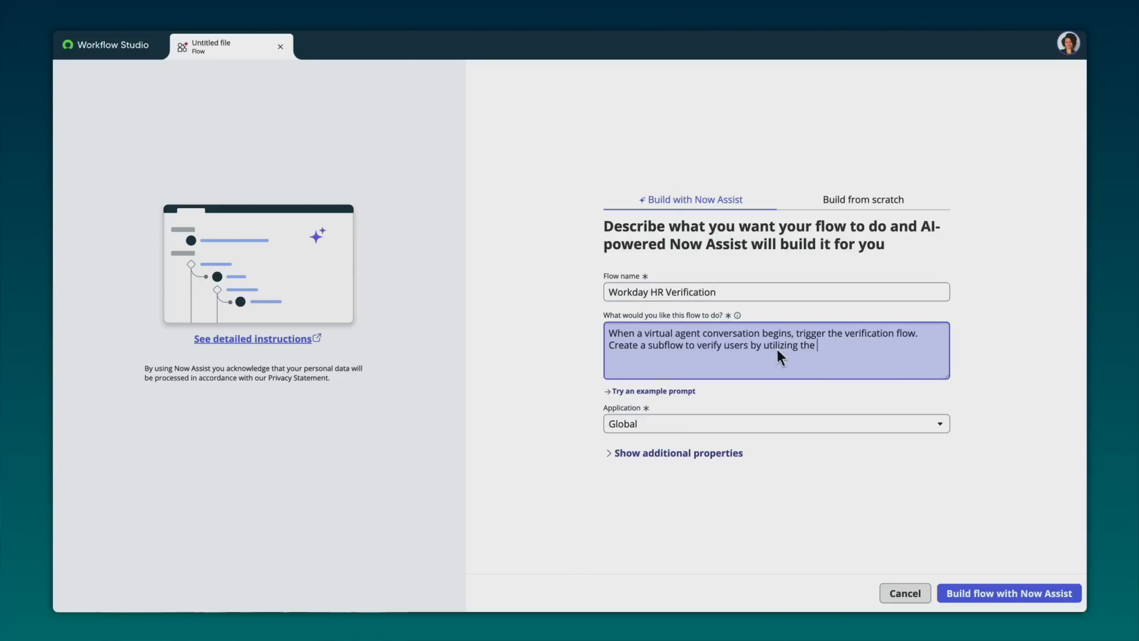
{"action": "left_click", "coordinate": [1008, 594]}
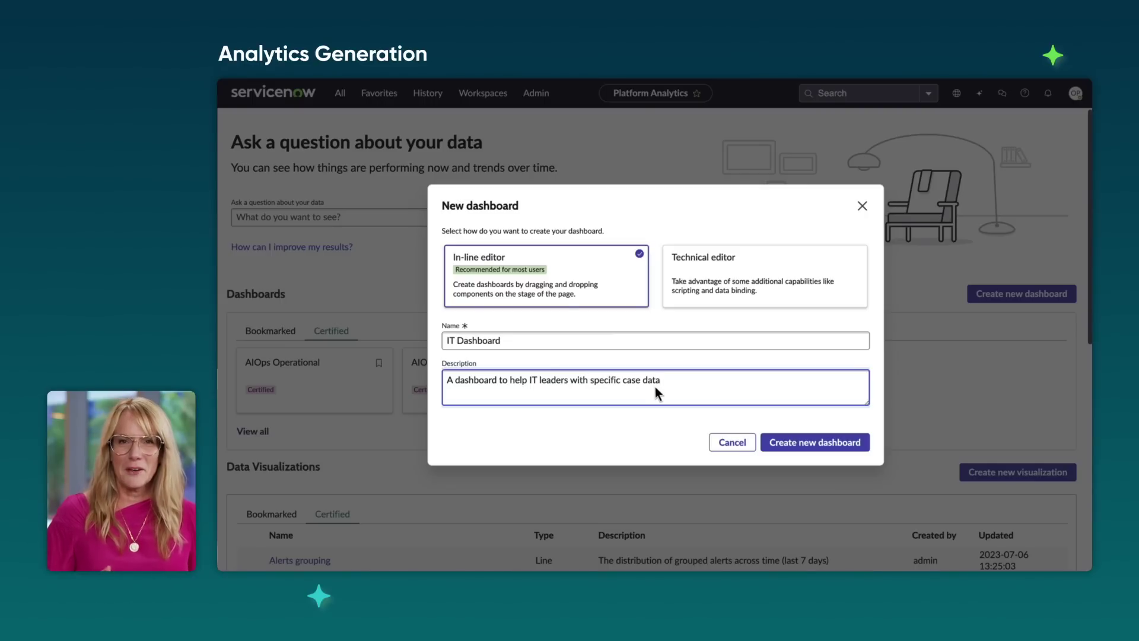
- Create the IT Dashboard from the filled-in New dashboard dialog
{"action": "left_click", "coordinate": [814, 442]}
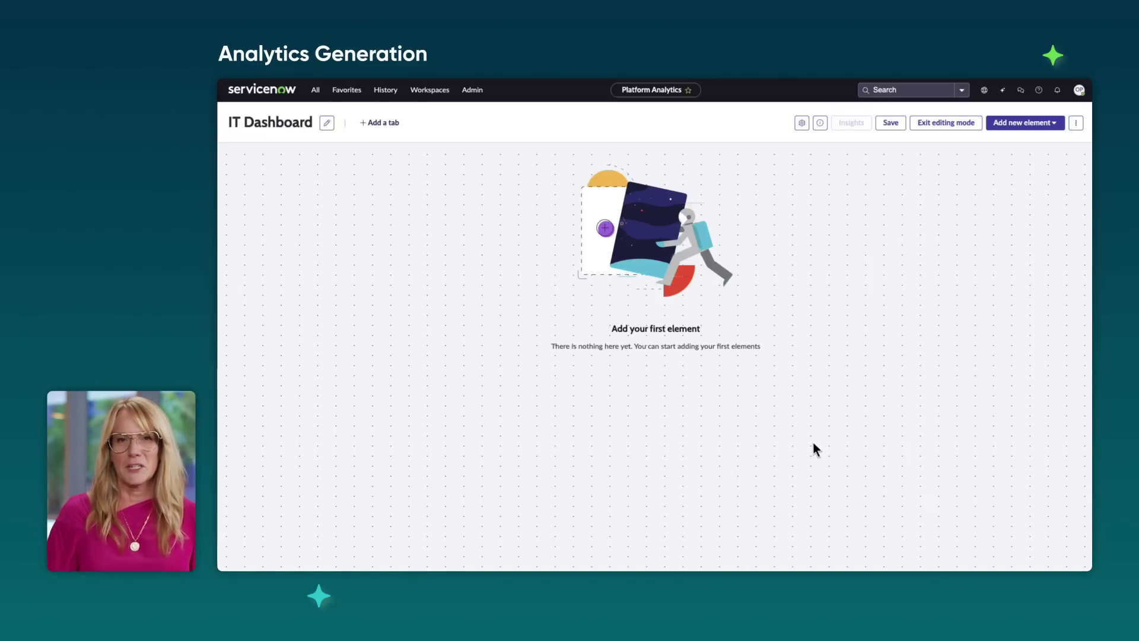
- Have Now Assist chart open incidents by assignment group, keeping the indicator data, and add it
{"action": "left_click", "coordinate": [1002, 90]}
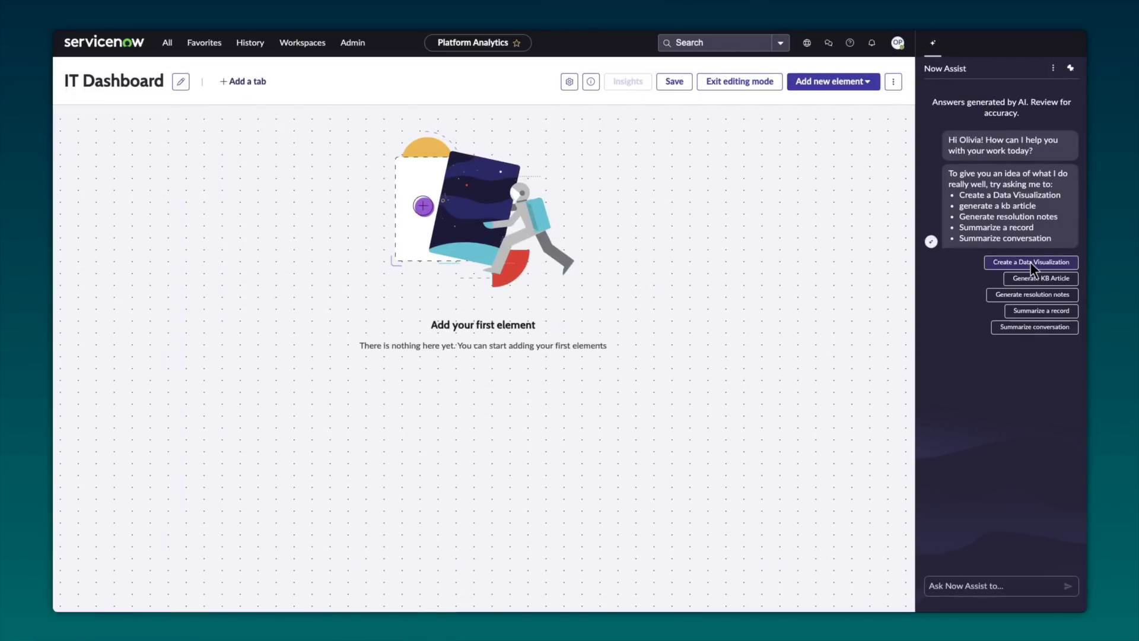
{"action": "left_click", "coordinate": [1044, 275]}
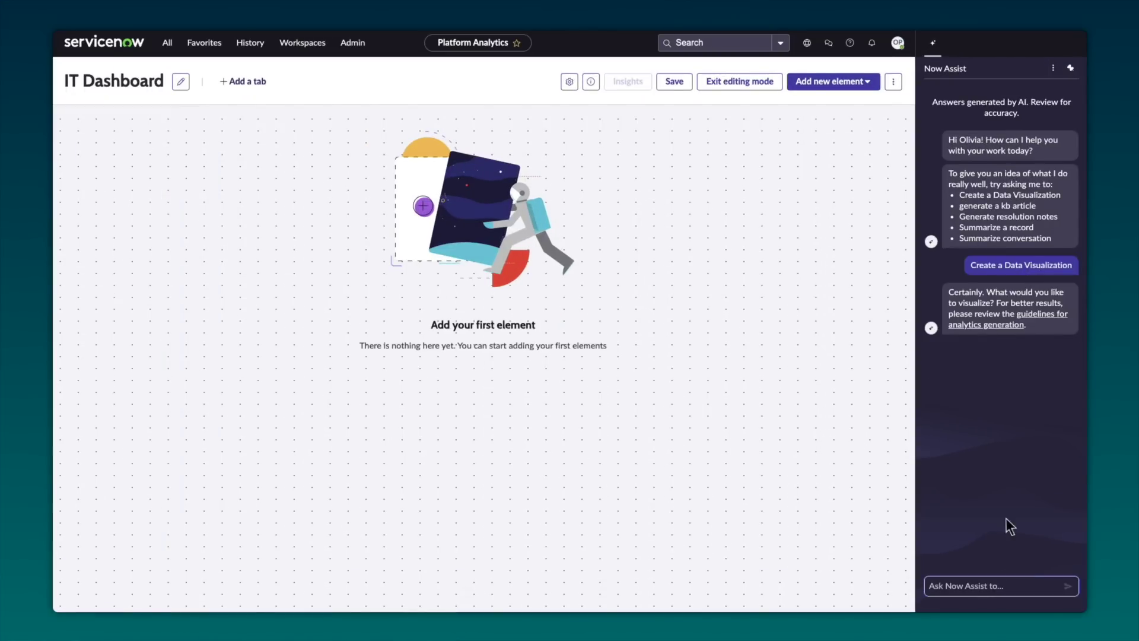
{"action": "left_click", "coordinate": [1000, 585]}
{"action": "type", "text": "Show me the number o"}
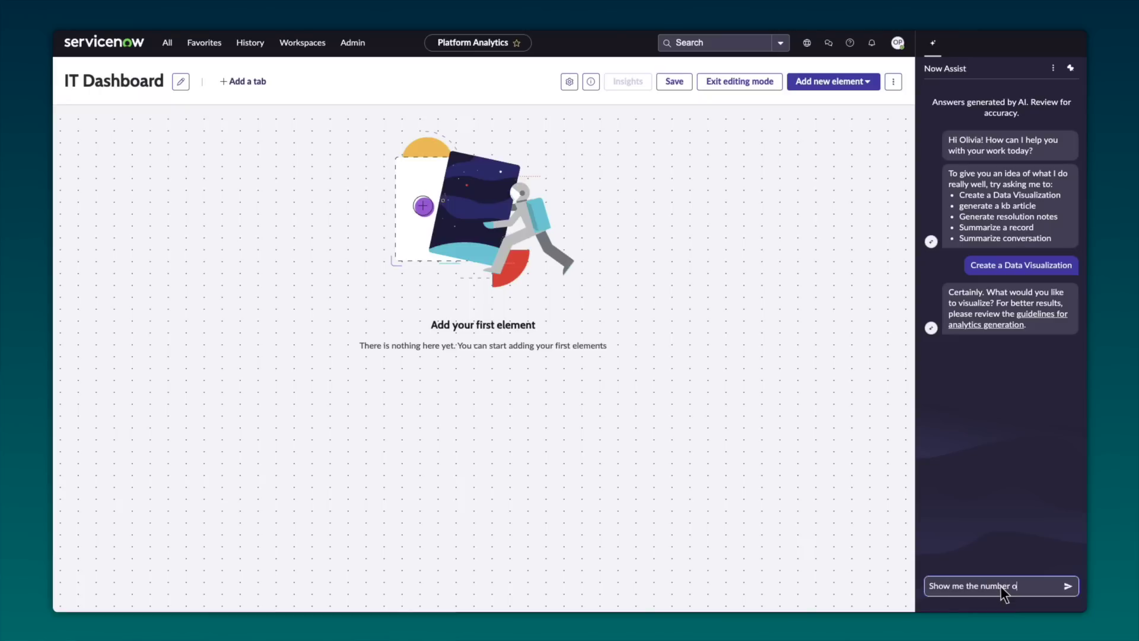
{"action": "type", "text": "f open incidents by assignment group"}
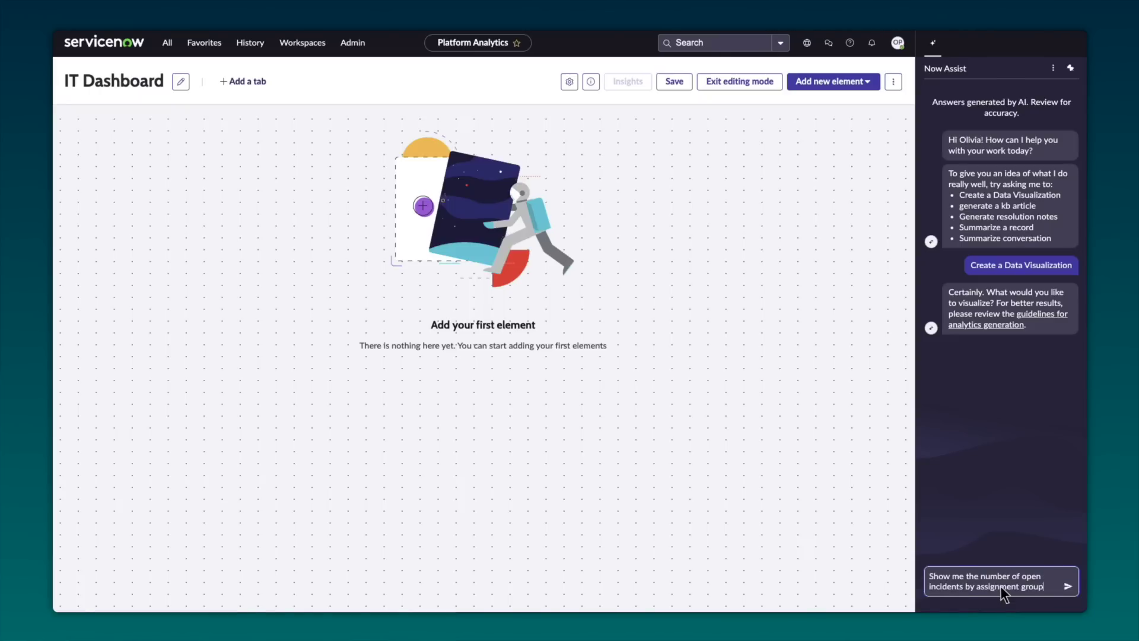
{"action": "key", "text": "Return"}
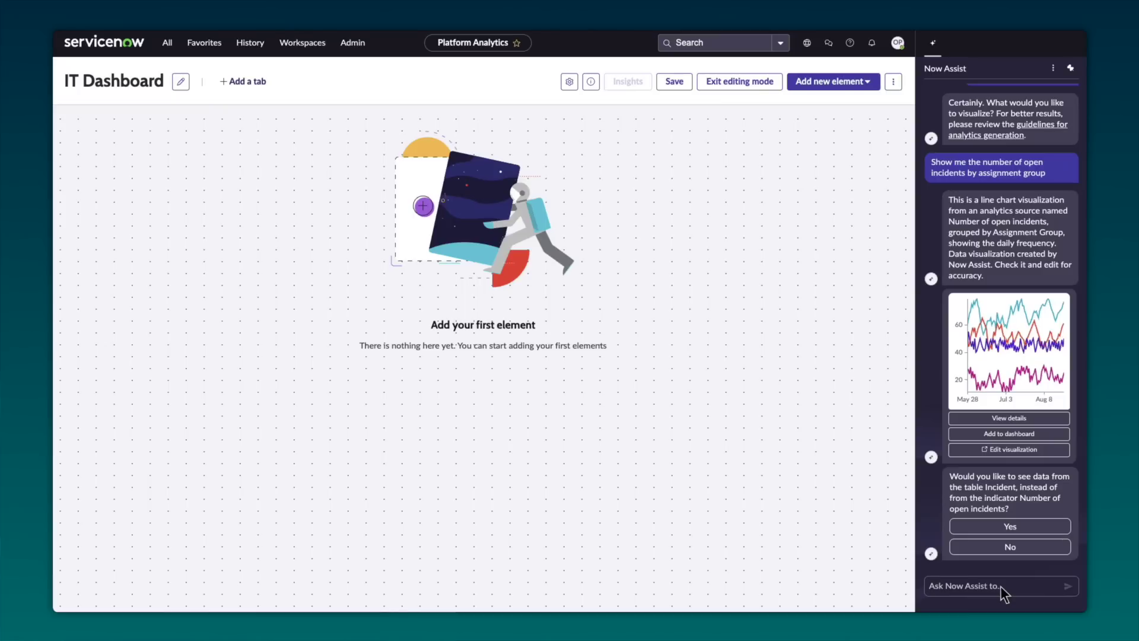
{"action": "left_click", "coordinate": [1010, 548]}
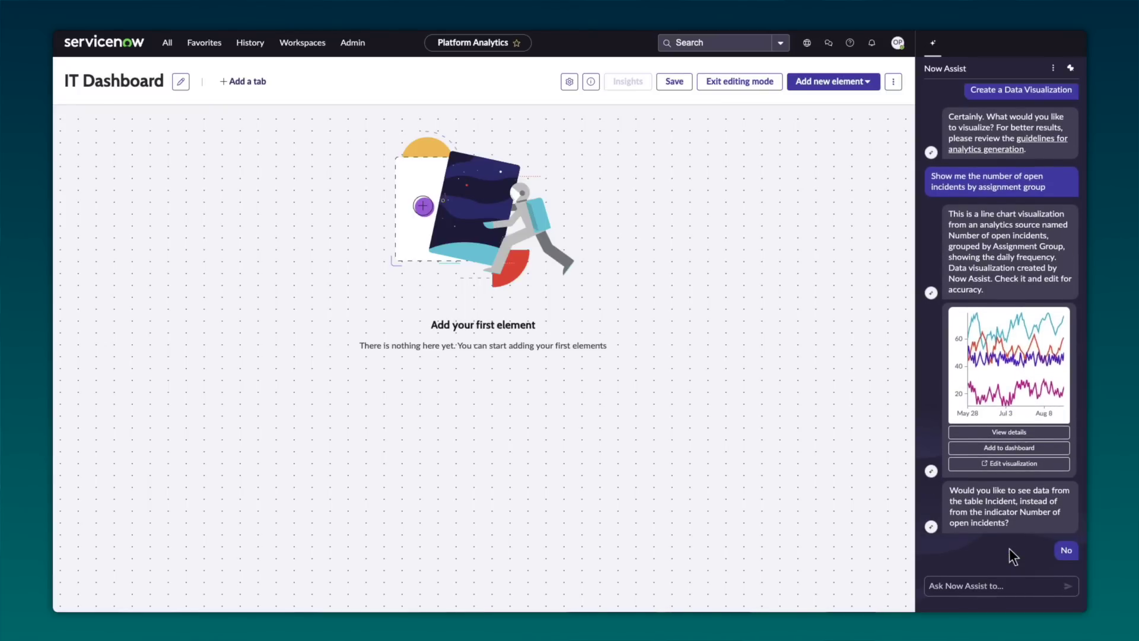
{"action": "left_click", "coordinate": [1009, 448]}
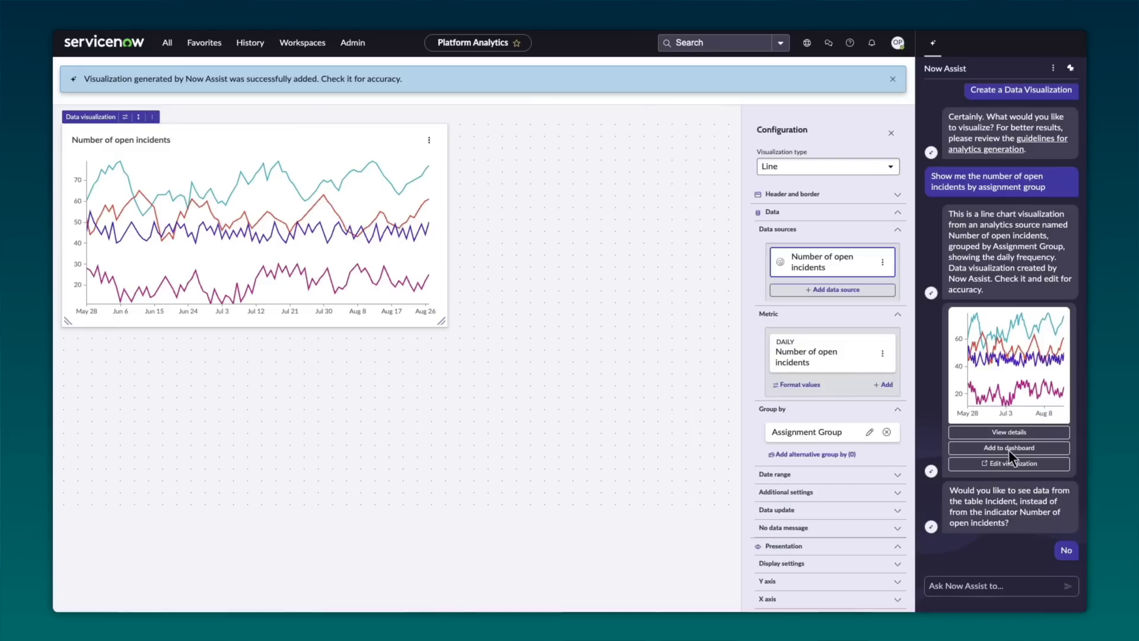
- Change the open-incidents chart's visualization type to Vertical bar
{"action": "left_click", "coordinate": [828, 168]}
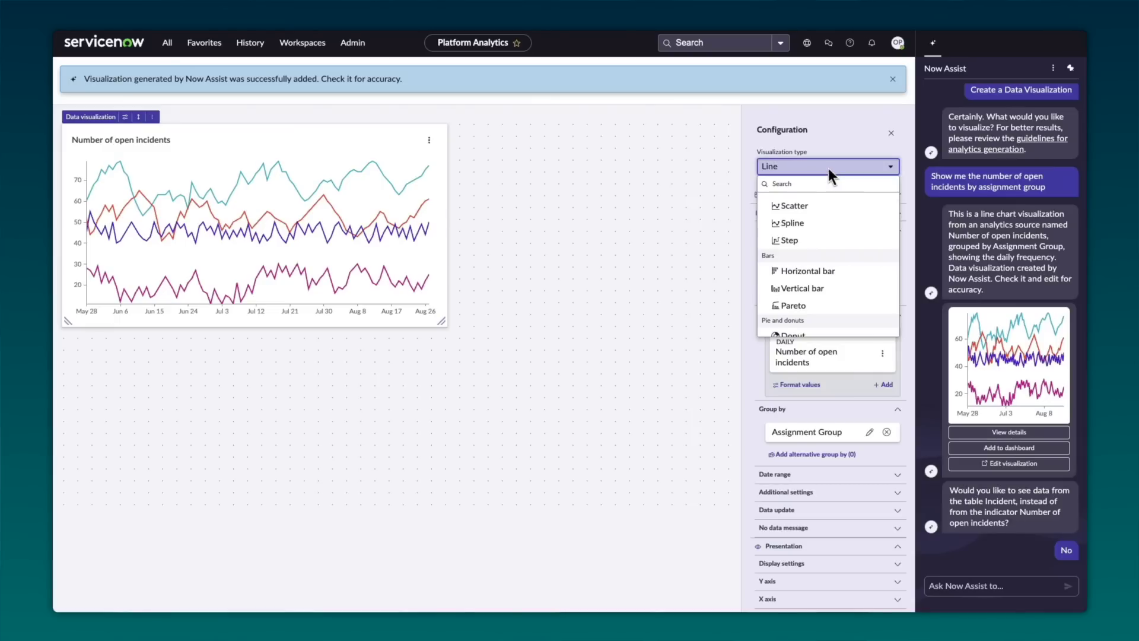
{"action": "left_click", "coordinate": [828, 288]}
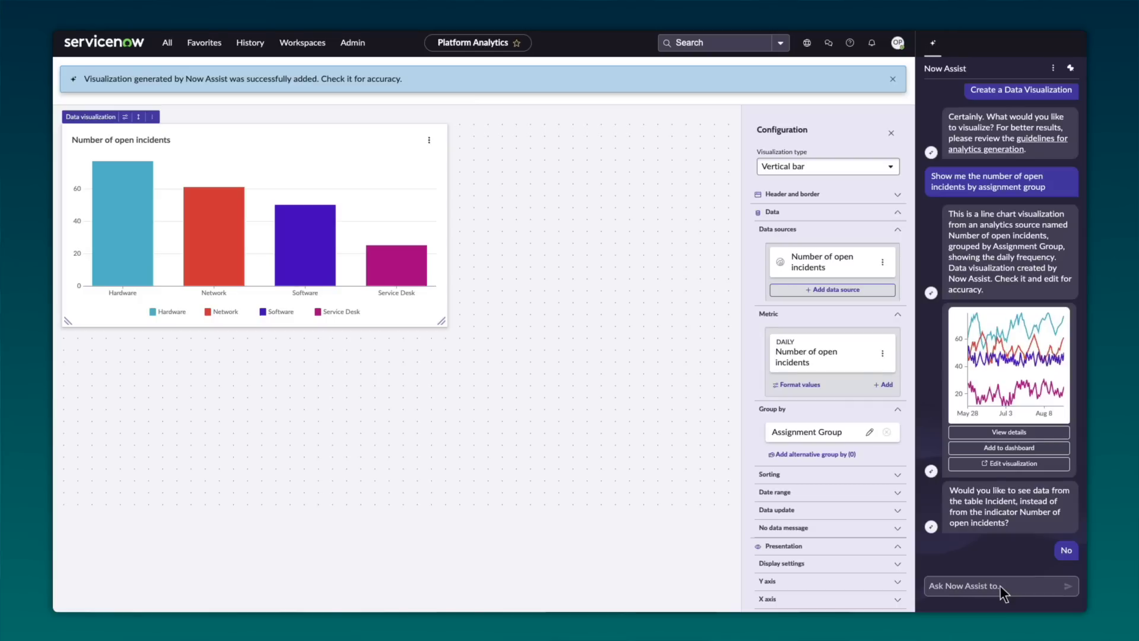
- Ask Now Assist 'Show me incidents as a pie', group by Priority, and add it to the dashboard
{"action": "left_click", "coordinate": [999, 585]}
{"action": "type", "text": "Show me incidents as a p"}
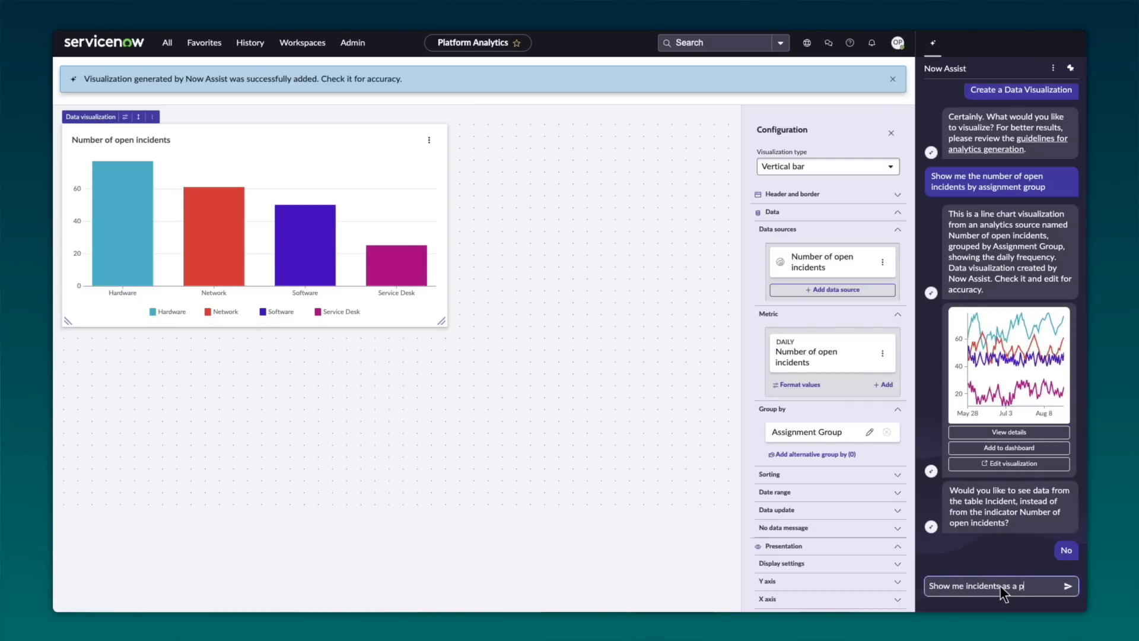
{"action": "type", "text": "ie"}
{"action": "key", "text": "Return"}
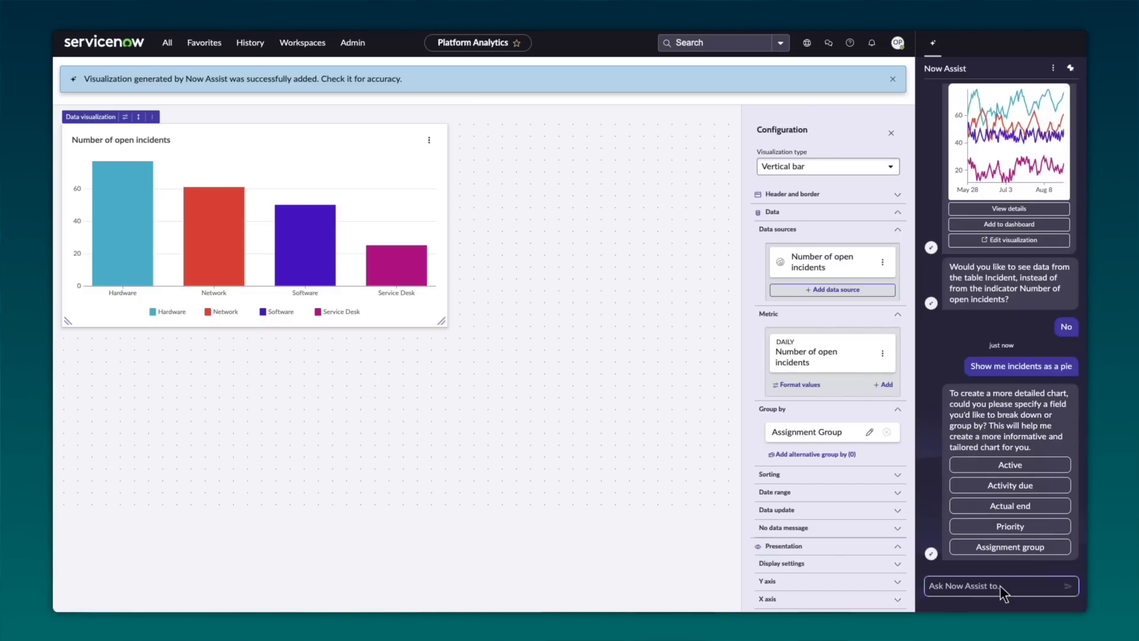
{"action": "left_click", "coordinate": [1010, 528]}
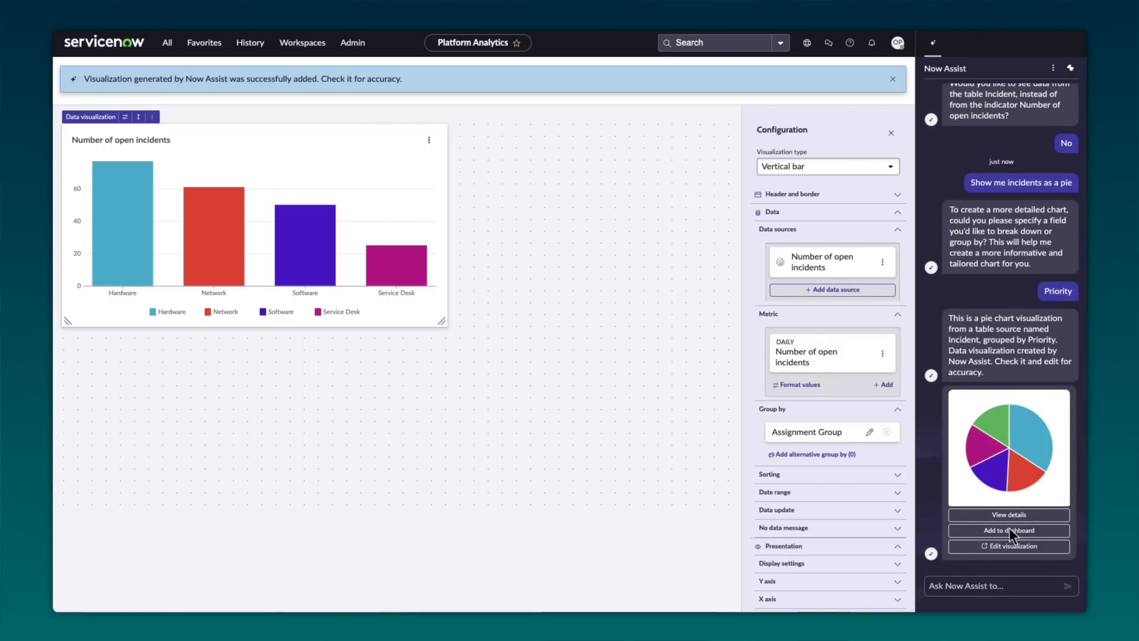
{"action": "left_click", "coordinate": [1008, 530]}
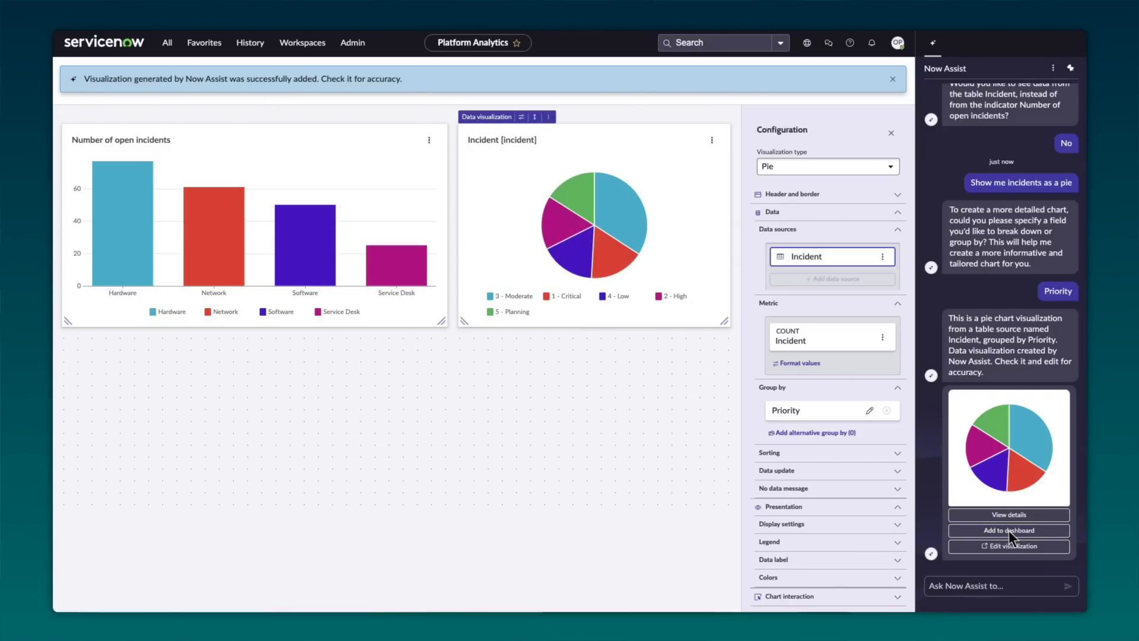
- Ask Now Assist to 'Show list of all resolved problems', add the list to the IT Dashboard and save it
{"action": "left_click", "coordinate": [1002, 585]}
{"action": "type", "text": "Show list "}
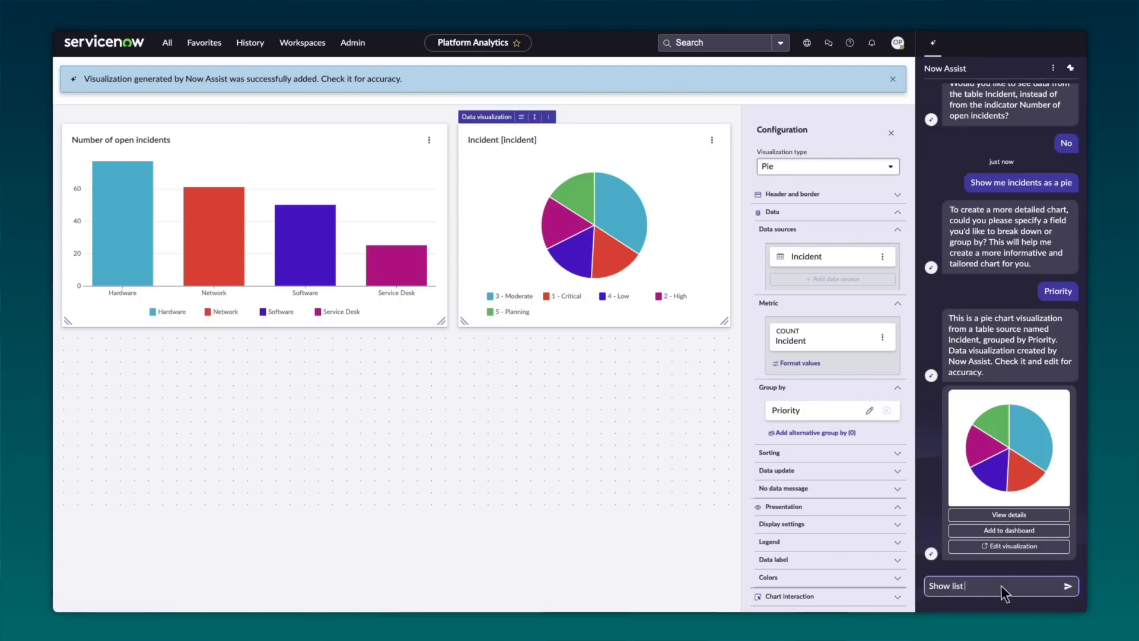
{"action": "type", "text": "of all resolved problems"}
{"action": "key", "text": "Return"}
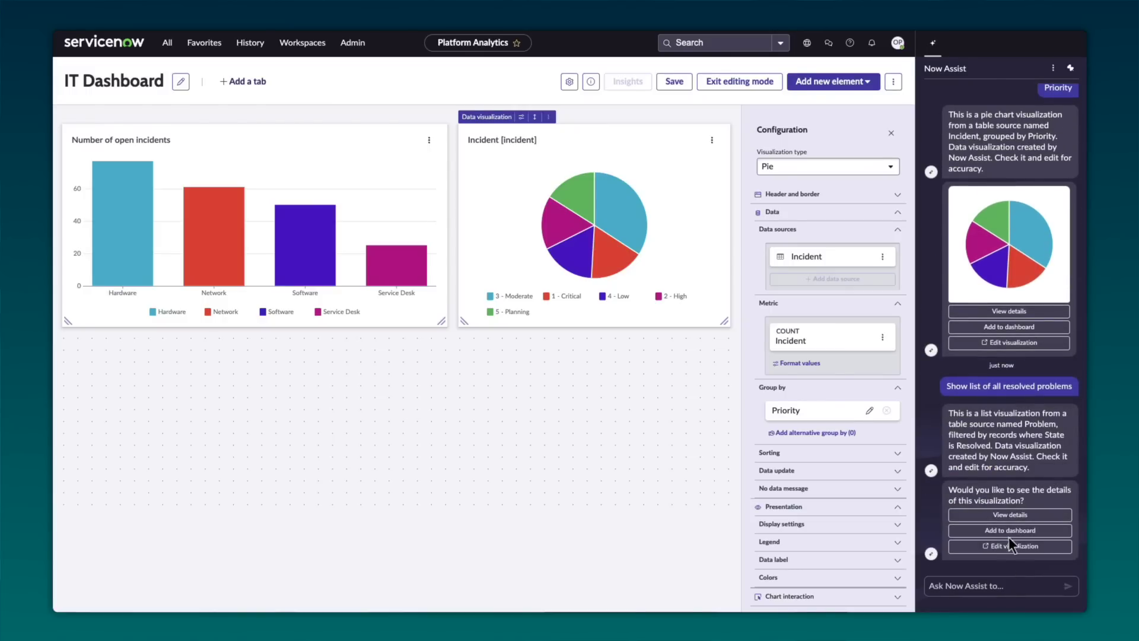
{"action": "left_click", "coordinate": [1010, 532]}
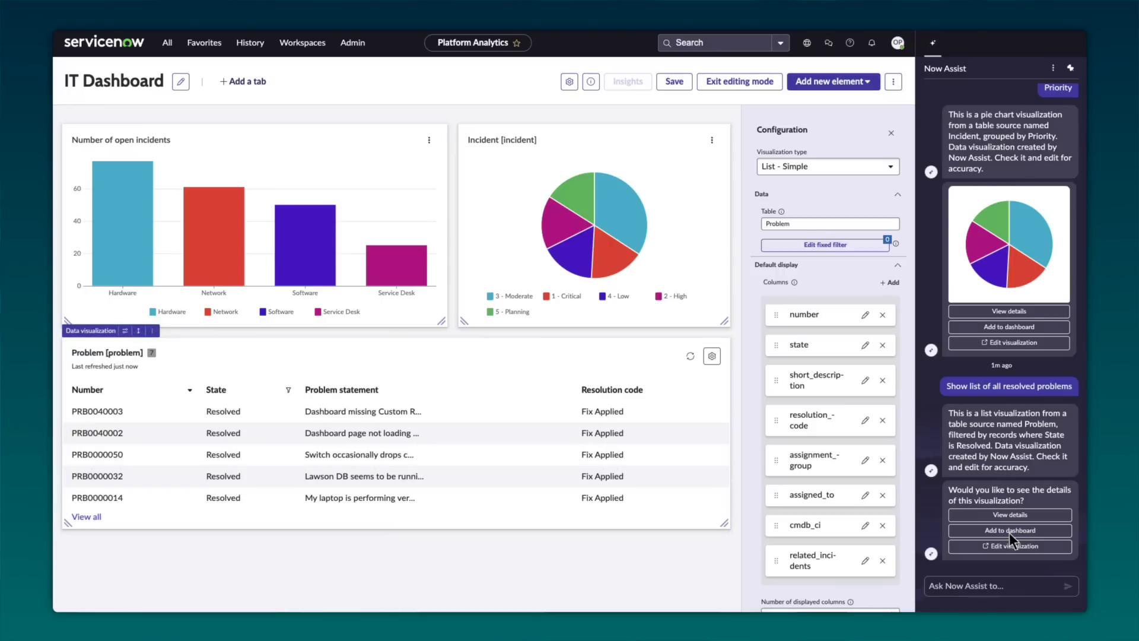
{"action": "left_click", "coordinate": [675, 83]}
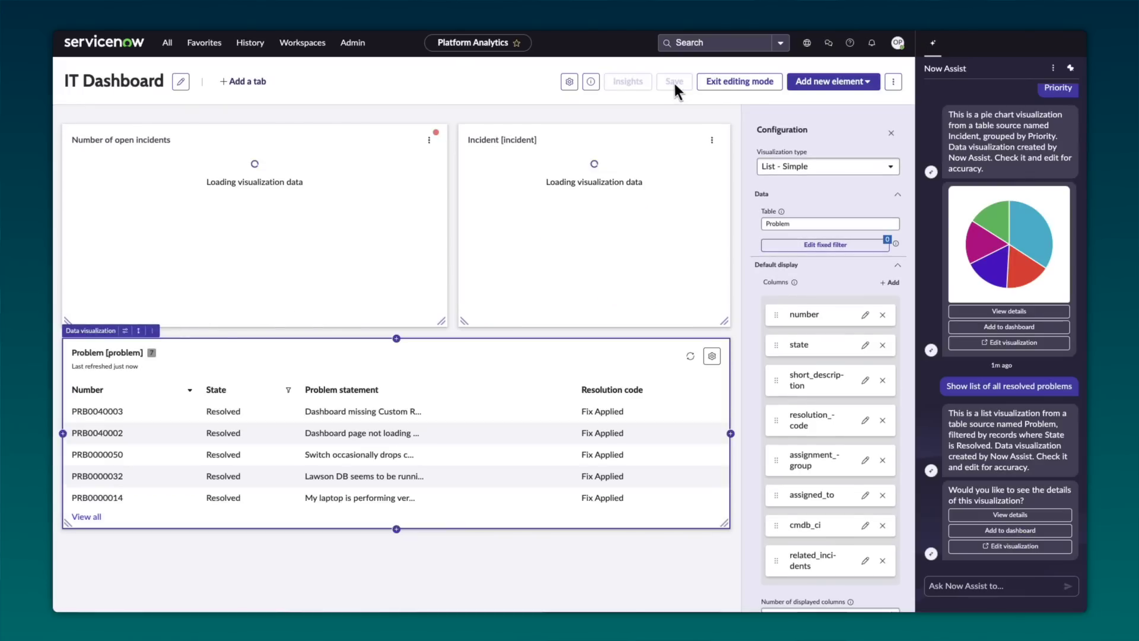
{"action": "left_click", "coordinate": [1070, 68]}
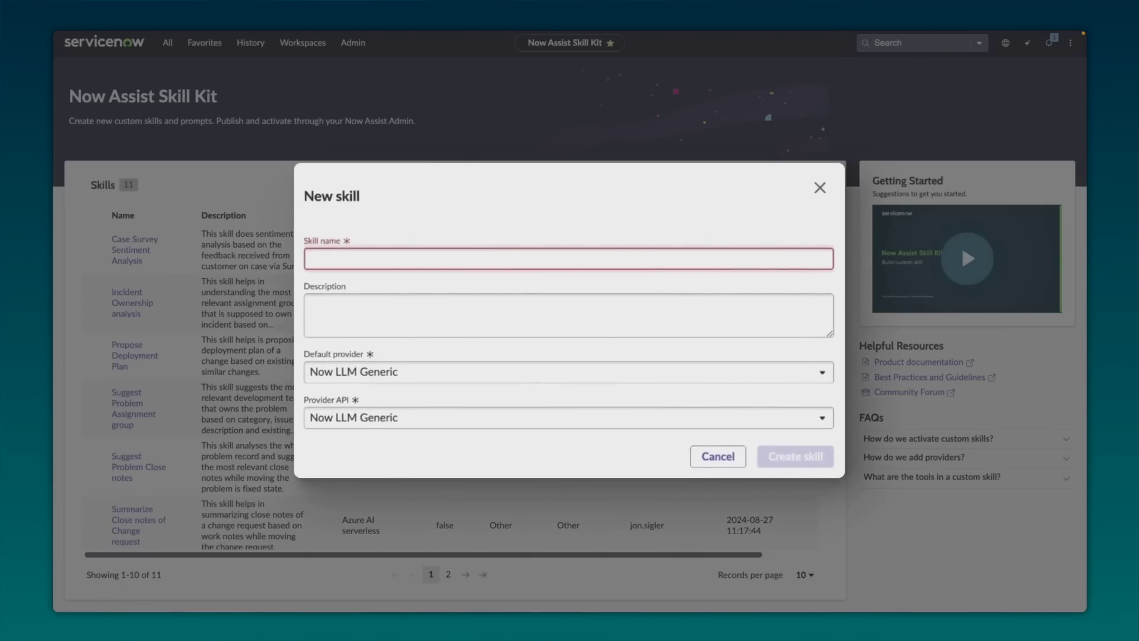
- Create a draft skill 'Suggest a Plan of Action', described as suggesting plans from similar incidents
{"action": "type", "text": "Suggest a Plan of Action"}
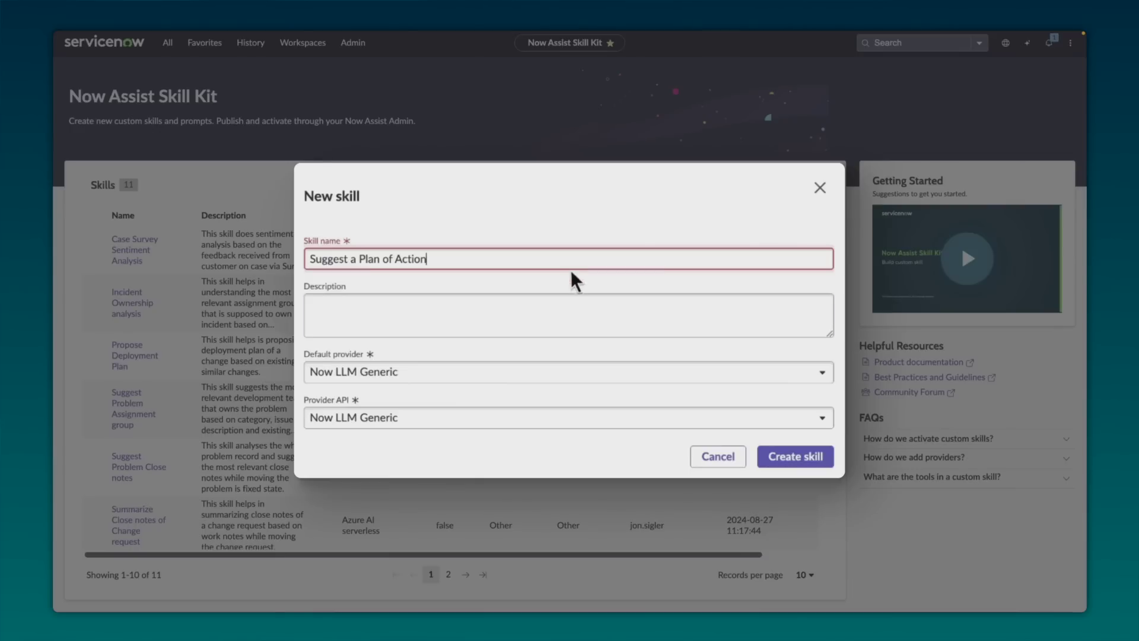
{"action": "left_click", "coordinate": [568, 315]}
{"action": "type", "text": "This skill receives input from an external tool based on similar incidents and suggests a plan of action"}
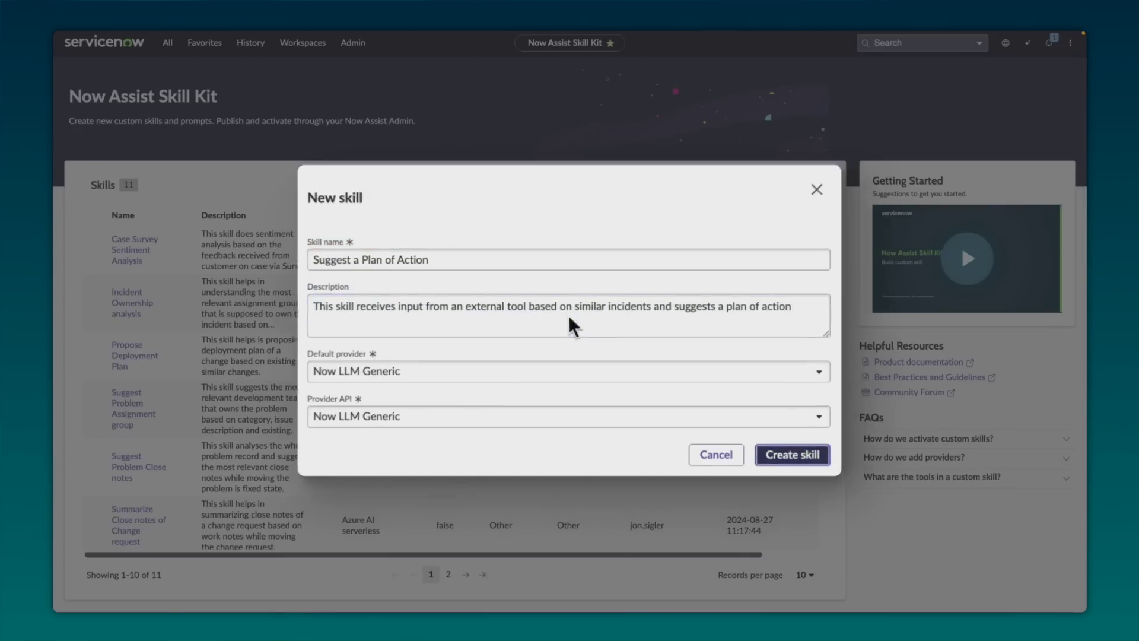
{"action": "left_click", "coordinate": [746, 427]}
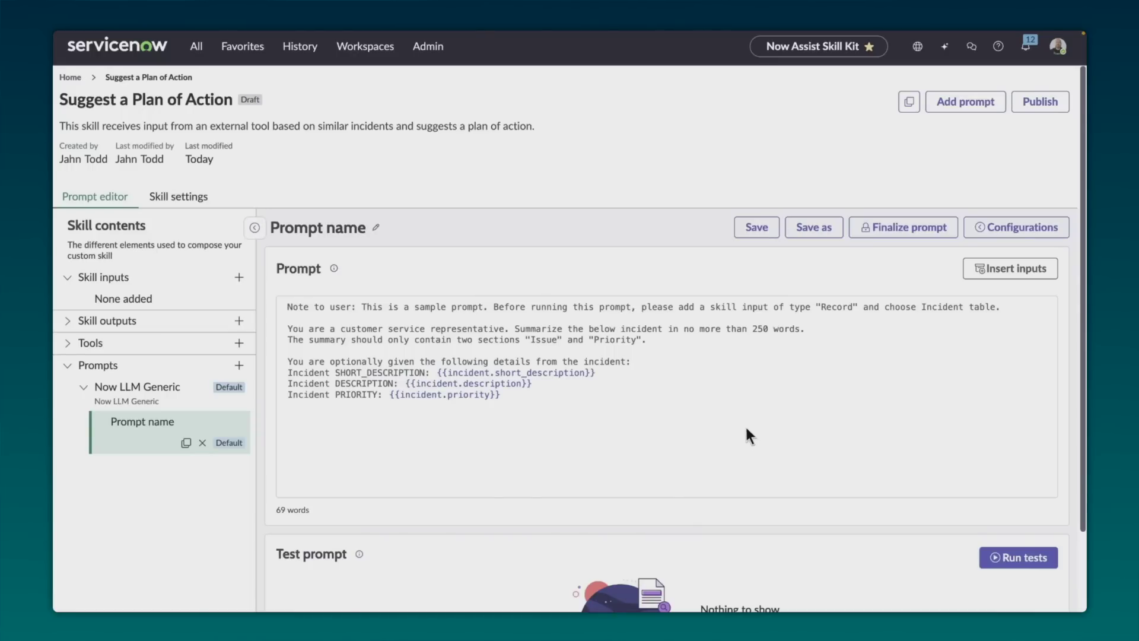
- Add an Incident record input and the external fetch tool, and replace the sample prompt with the plan-of-action prompt
{"action": "left_click", "coordinate": [240, 278]}
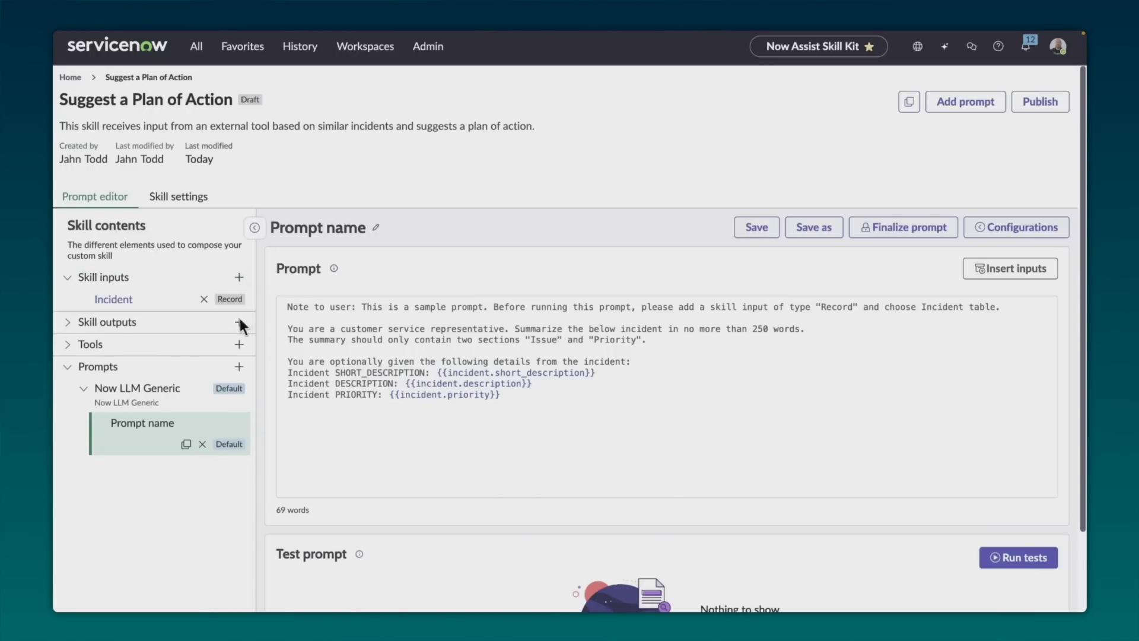
{"action": "left_click", "coordinate": [239, 344]}
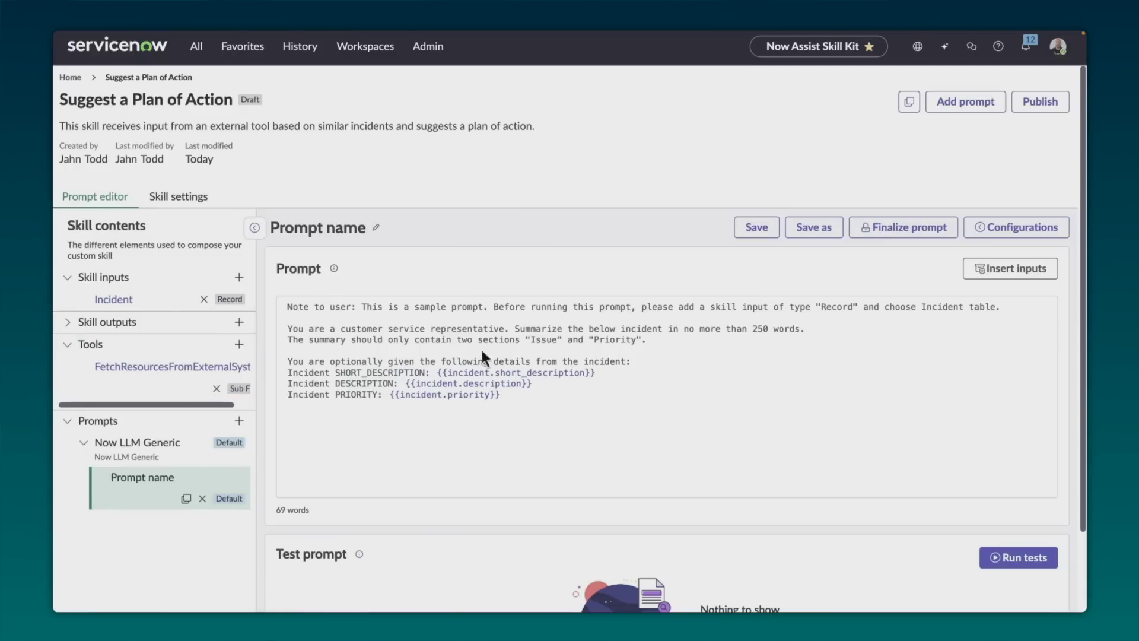
{"action": "key", "text": "ctrl+a"}
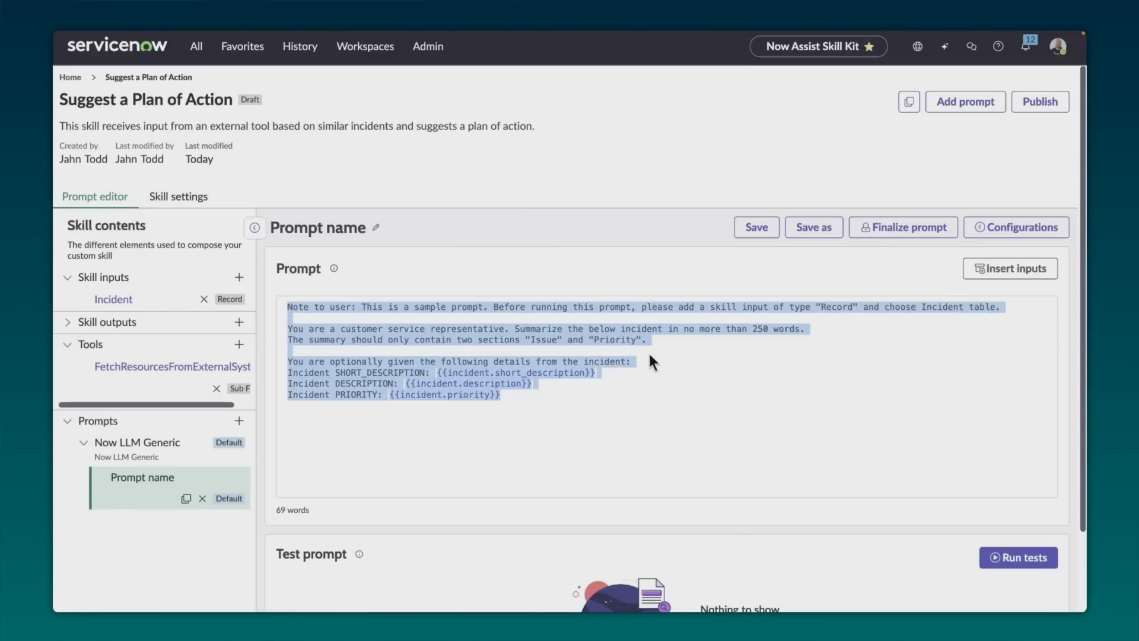
{"action": "key", "text": "BackSpace"}
{"action": "type", "text": "You are an expert in summarizing the content and suggest plan of action. Brief the content with summary, root cause analysis and action plan with not more than 100 words. Don't add next steps. The response should only contain the incident response from subflow tool and apply beautification by embedding response and next steps in HTML tags with only necessary spaces. Remove \\n in the response text. Incident record response for analysis:"}
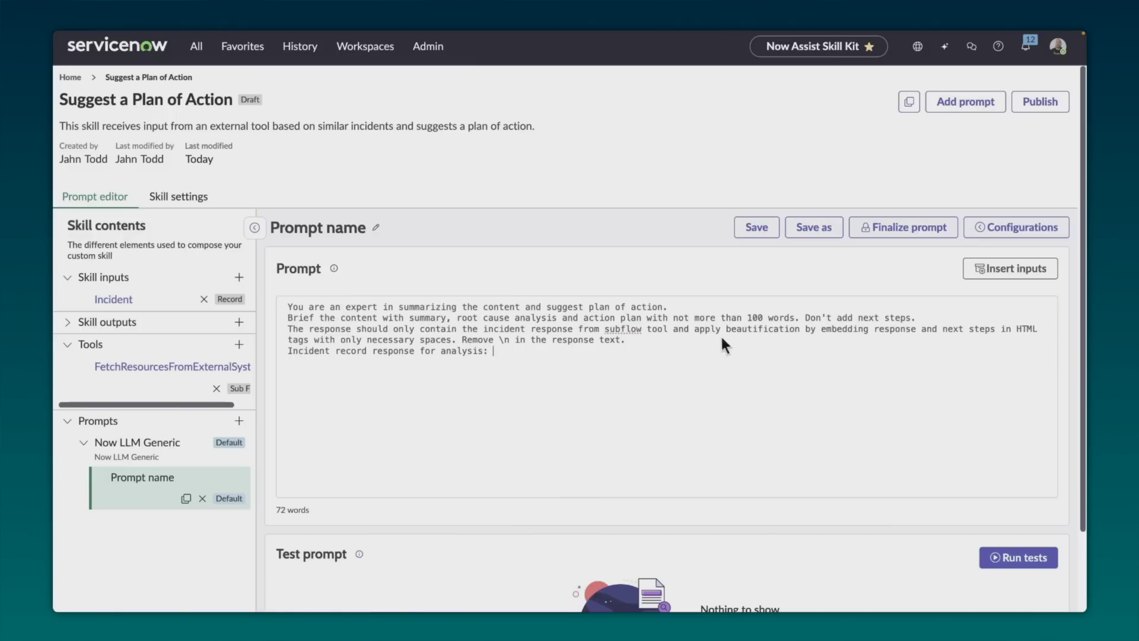
- Insert the fetch tool results into the prompt and test it against an incident
{"action": "left_click", "coordinate": [1010, 271]}
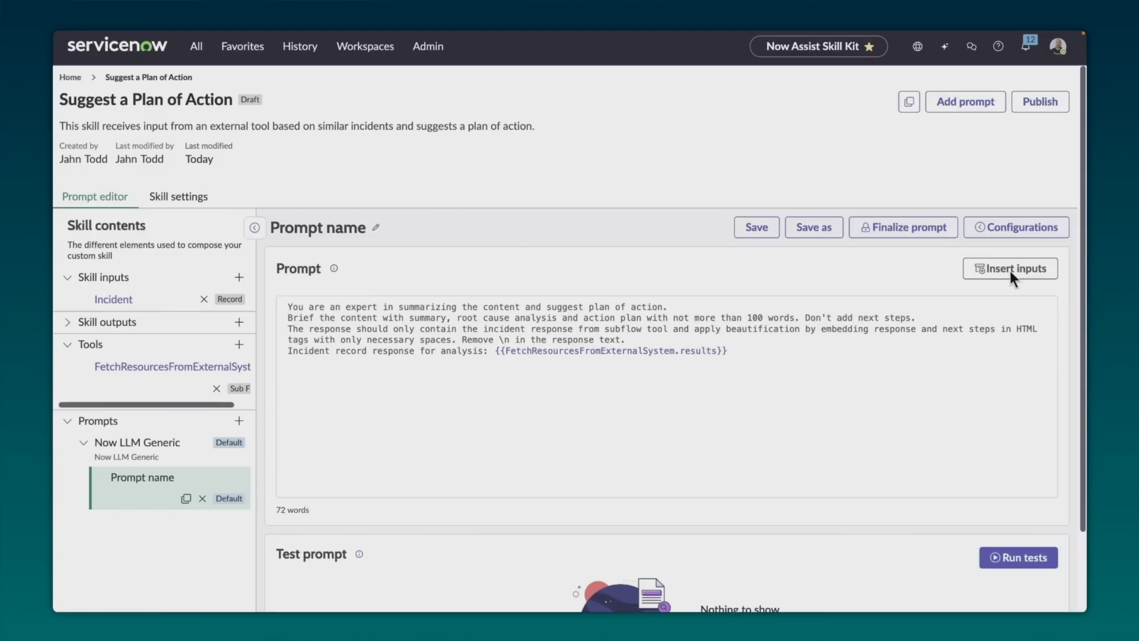
{"action": "left_click", "coordinate": [1017, 557]}
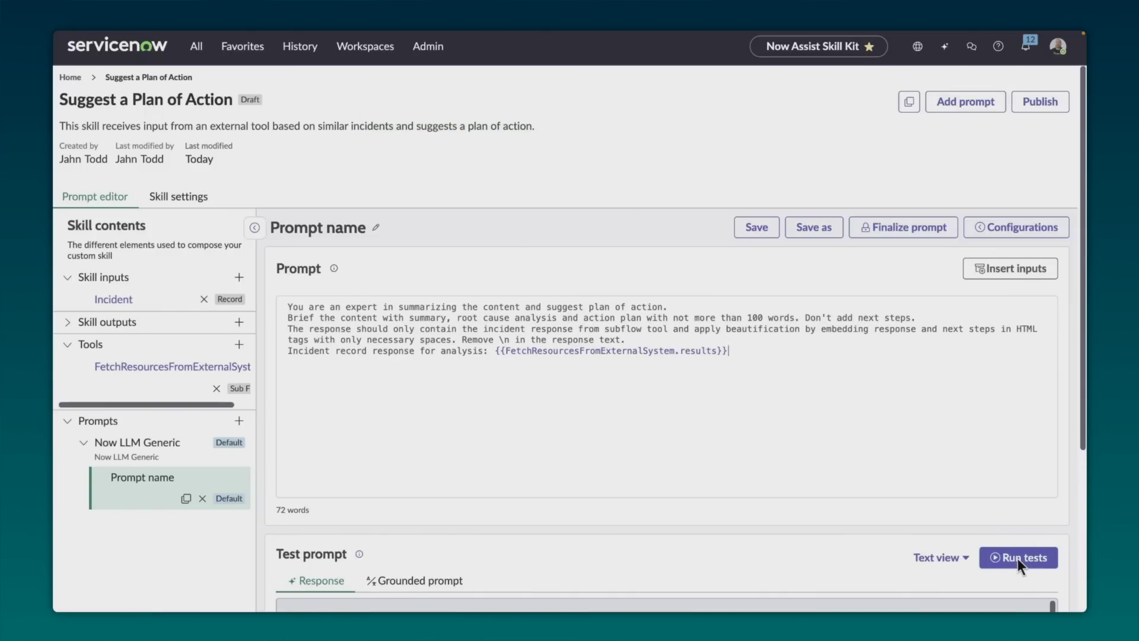
{"action": "scroll", "coordinate": [1016, 560], "scroll_direction": "down", "scroll_amount": 4}
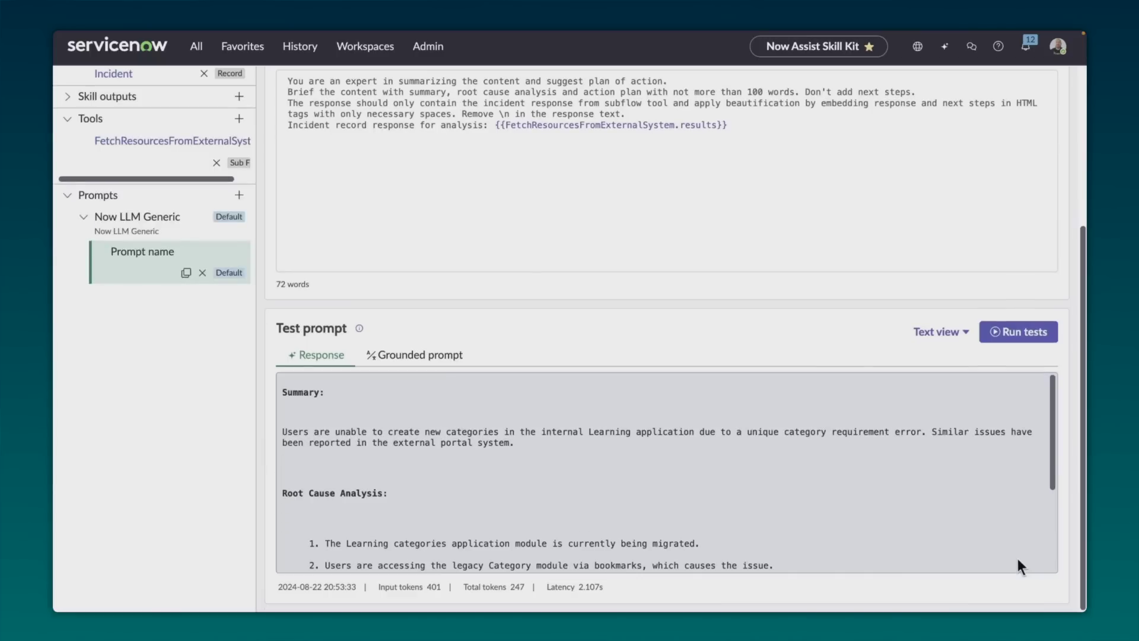
{"action": "left_click", "coordinate": [429, 47]}
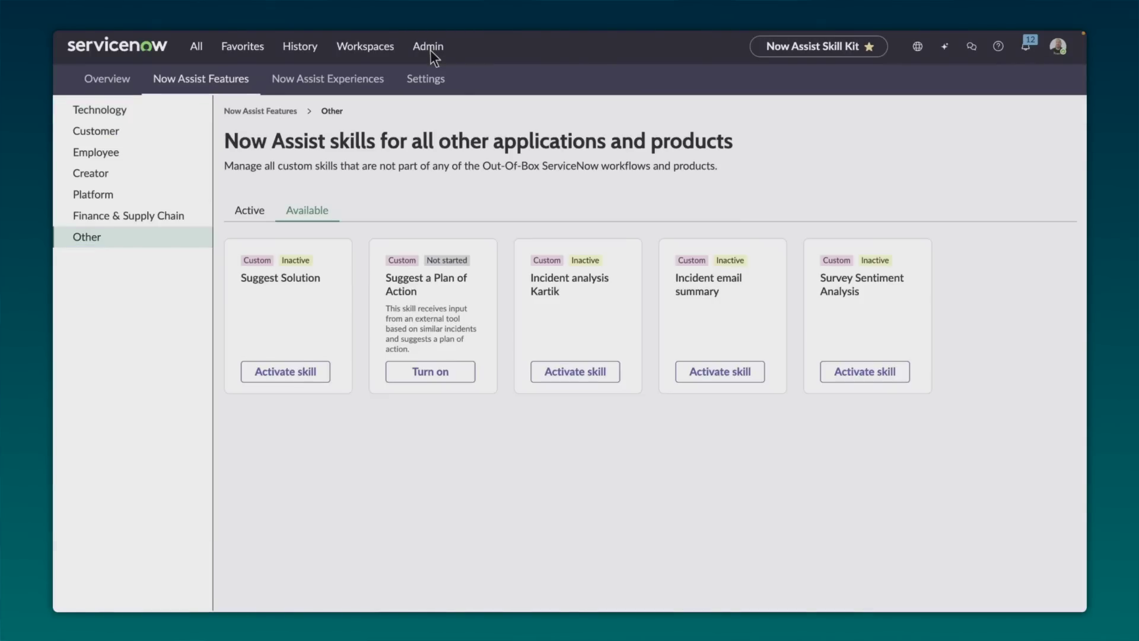
- Turn on the Suggest a Plan of Action skill in Now Assist administration
{"action": "left_click", "coordinate": [430, 372]}
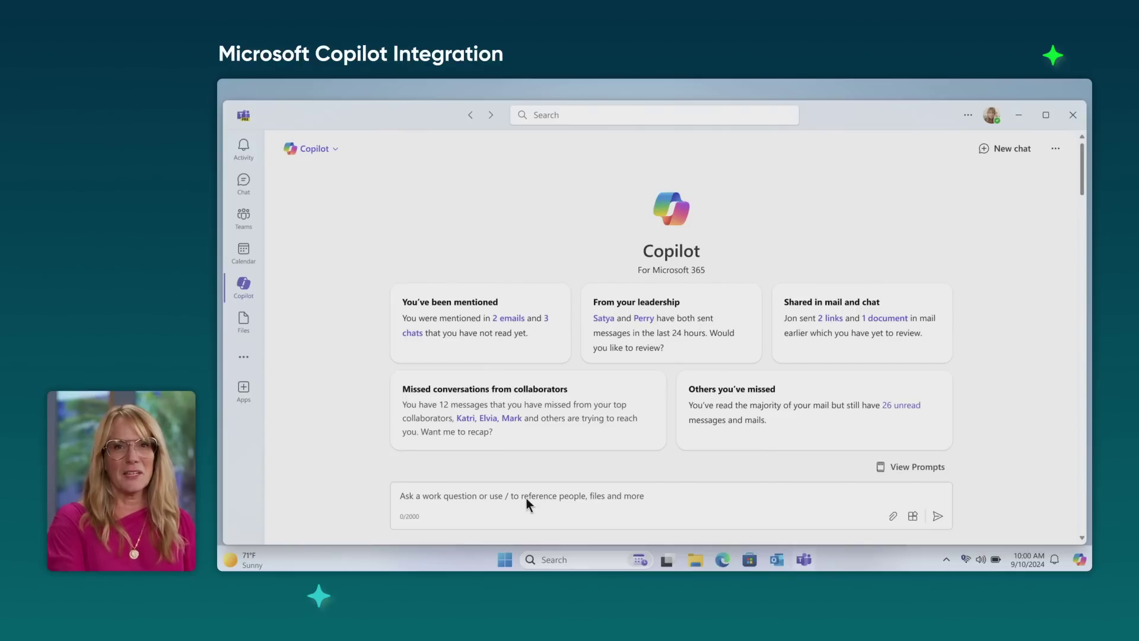
- Ask Copilot 'What did I miss last week?' and ask for the Sales Manager software policy
{"action": "left_click", "coordinate": [526, 497]}
{"action": "type", "text": "What did I miss last week?"}
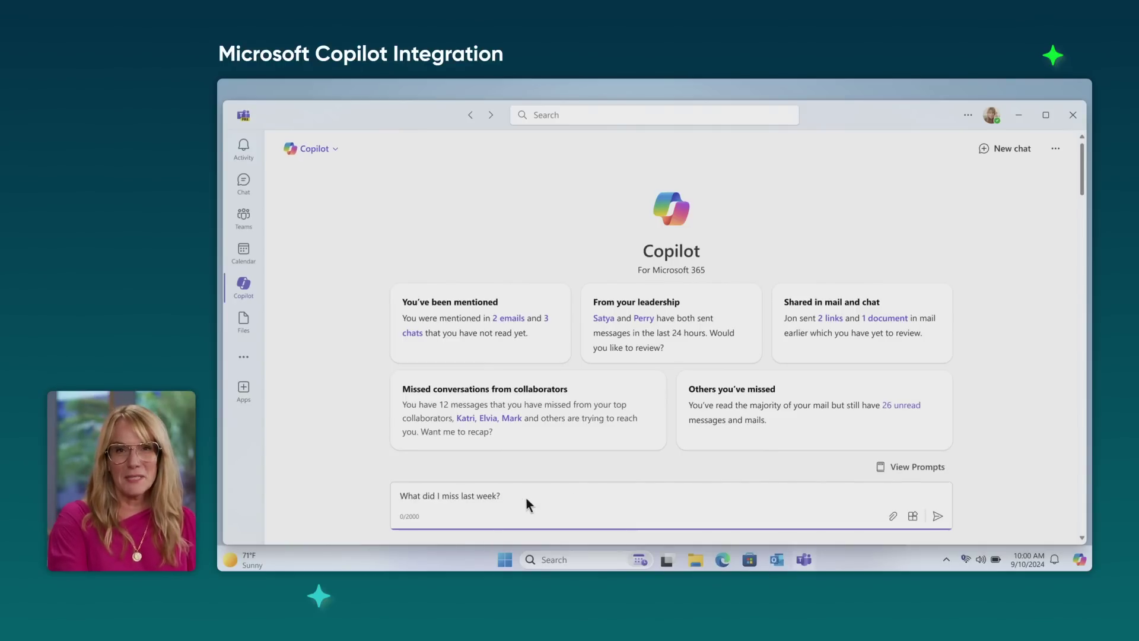
{"action": "key", "text": "Return"}
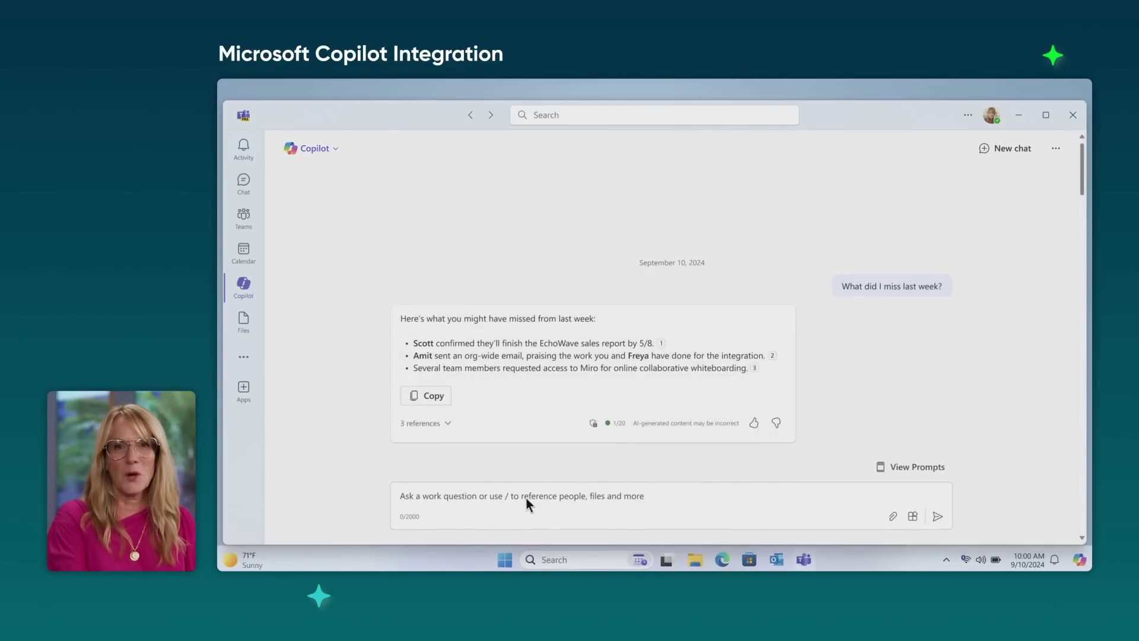
{"action": "left_click", "coordinate": [525, 497]}
{"action": "type", "text": "NowAssist what is the software policy for Sales Managers?"}
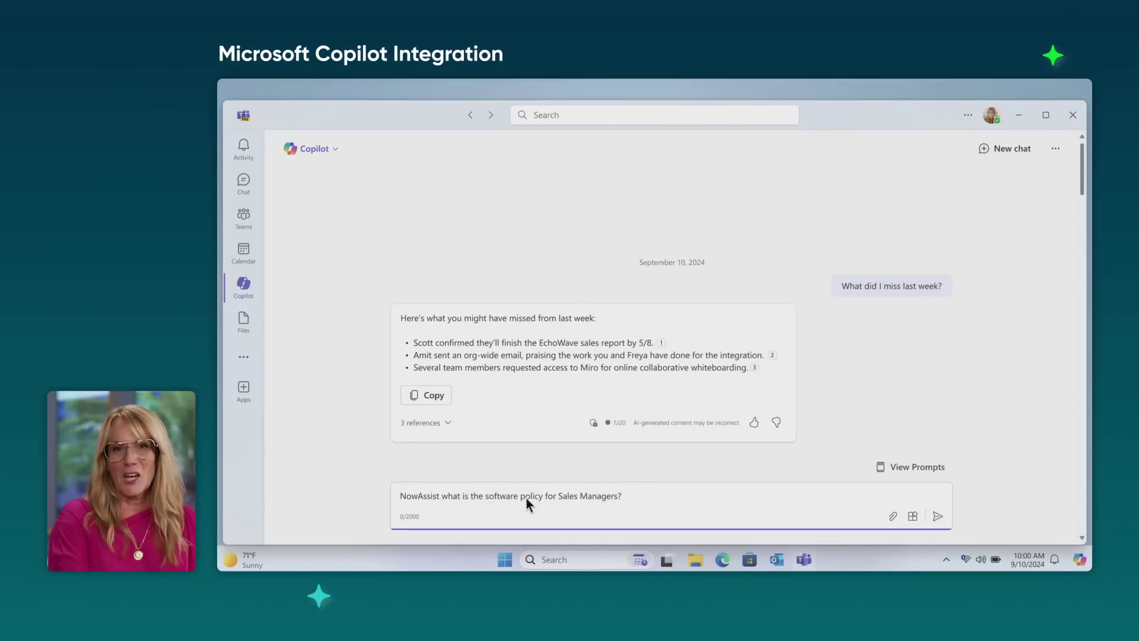
{"action": "key", "text": "Return"}
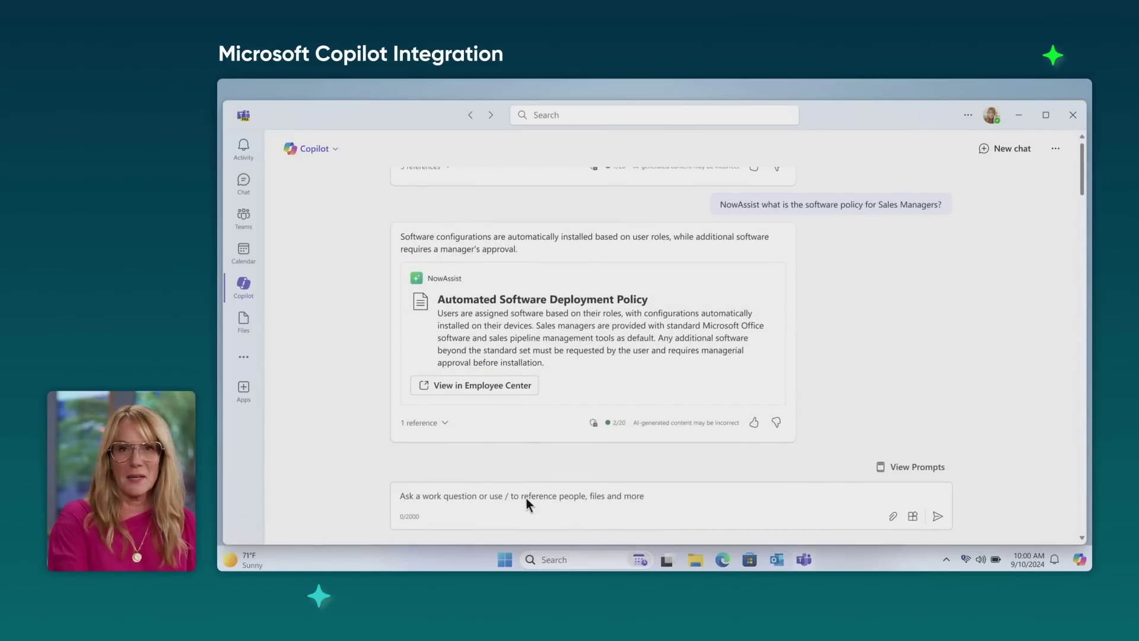
- Ask NowAssist to order Miro and request the item from its card
{"action": "type", "text": "NowAssist order Miro"}
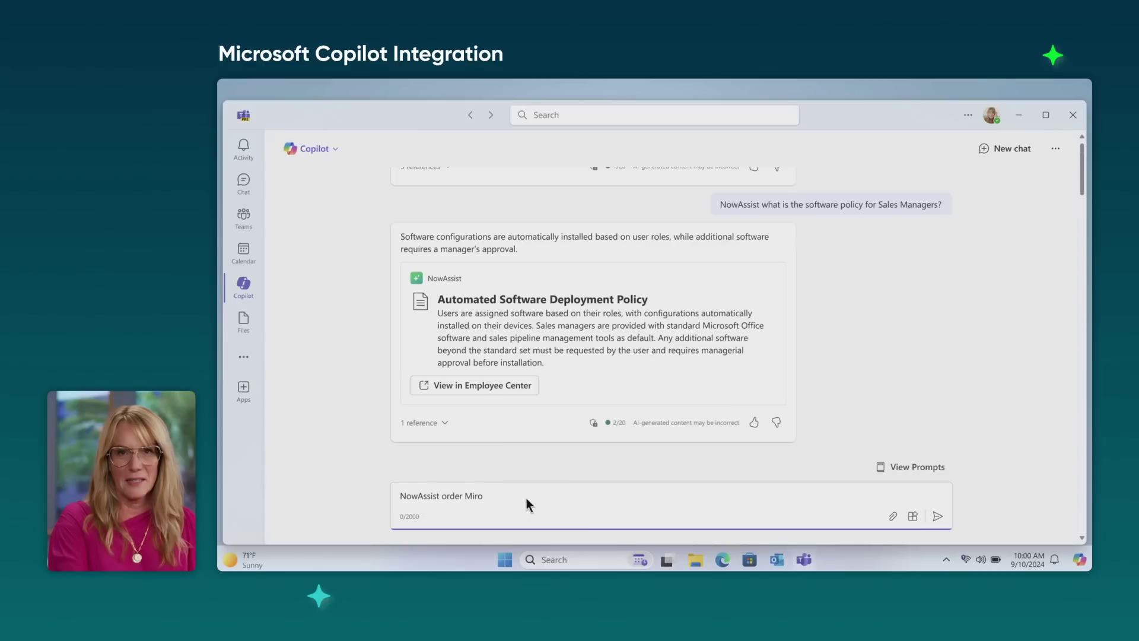
{"action": "key", "text": "Return"}
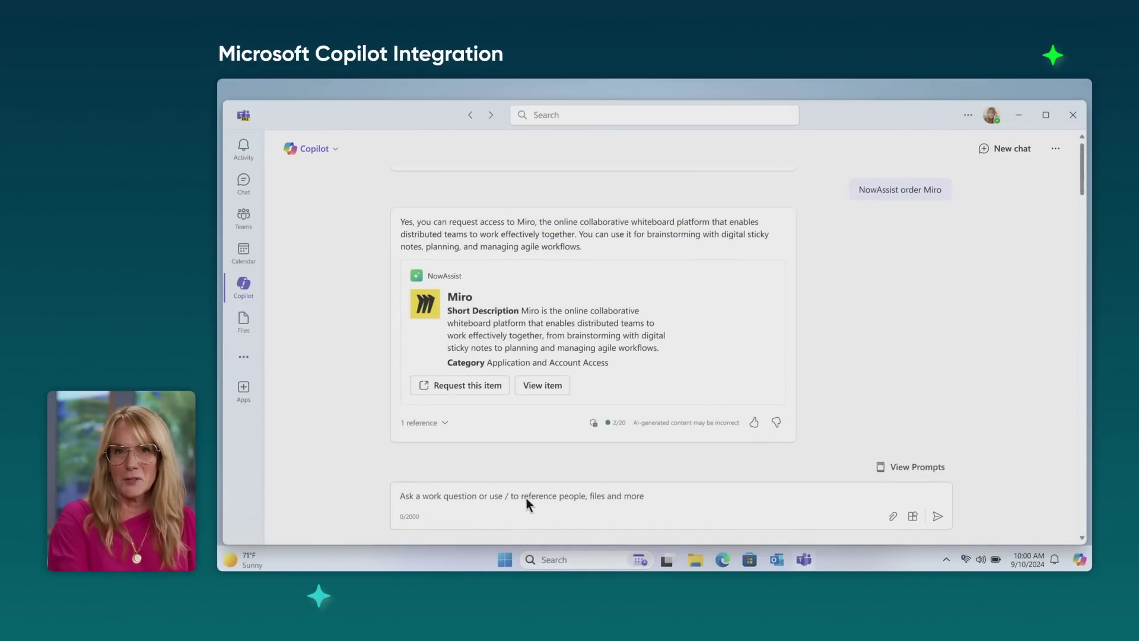
{"action": "left_click", "coordinate": [460, 385]}
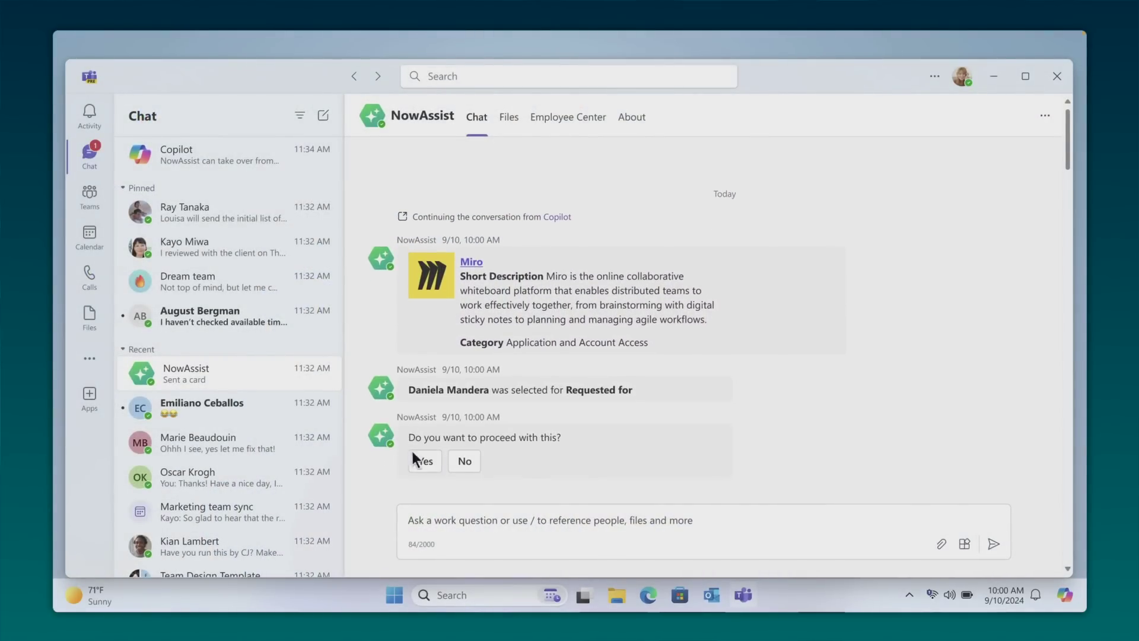
- Proceed with the Miro request, justify it with 'I need Miro for brainstorming with my team', and submit
{"action": "left_click", "coordinate": [423, 461]}
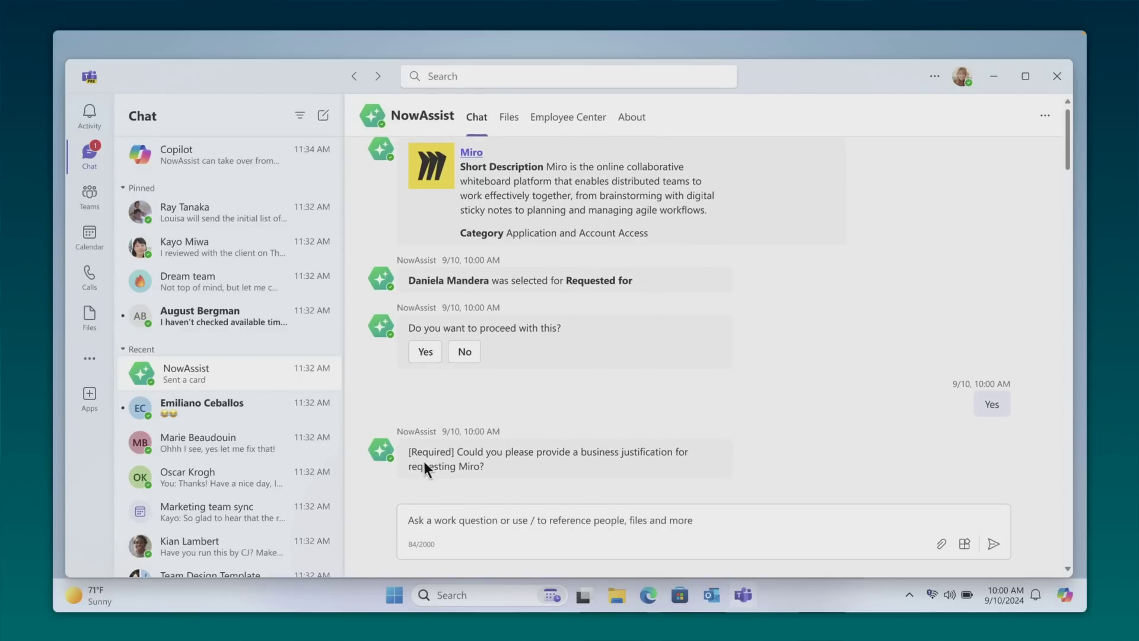
{"action": "left_click", "coordinate": [547, 518]}
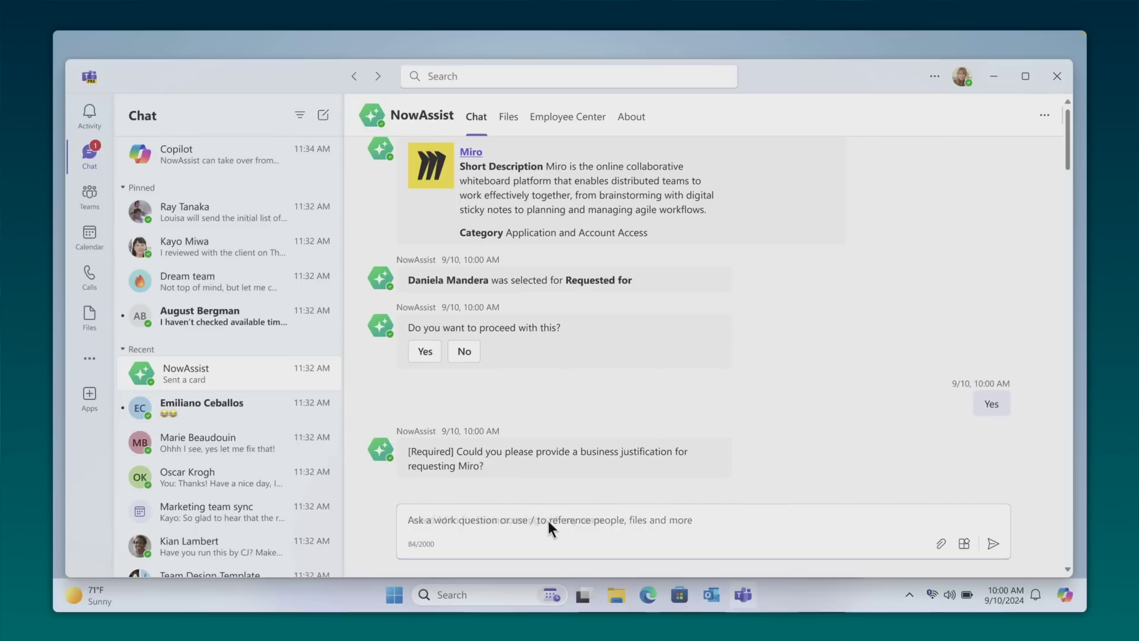
{"action": "type", "text": "I need Miro for brainstorming with my team"}
{"action": "key", "text": "Return"}
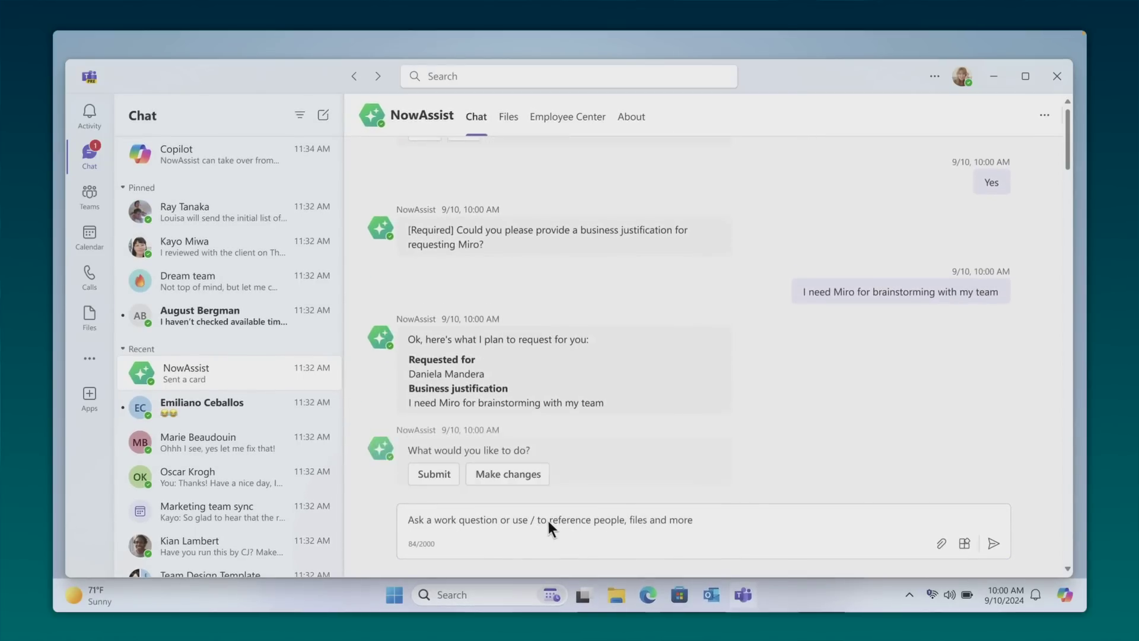
{"action": "left_click", "coordinate": [436, 463]}
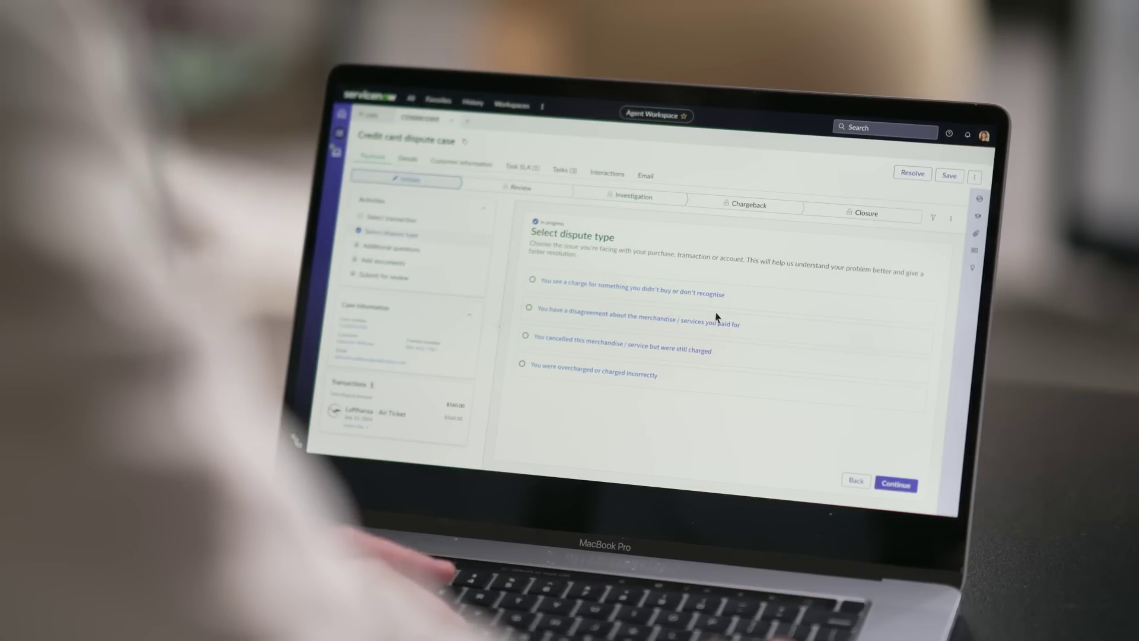
- Dispute unrecognised charges, adding the Apple store, Whole foods and Starbucks transactions for $818.00 total
{"action": "left_click", "coordinate": [726, 299]}
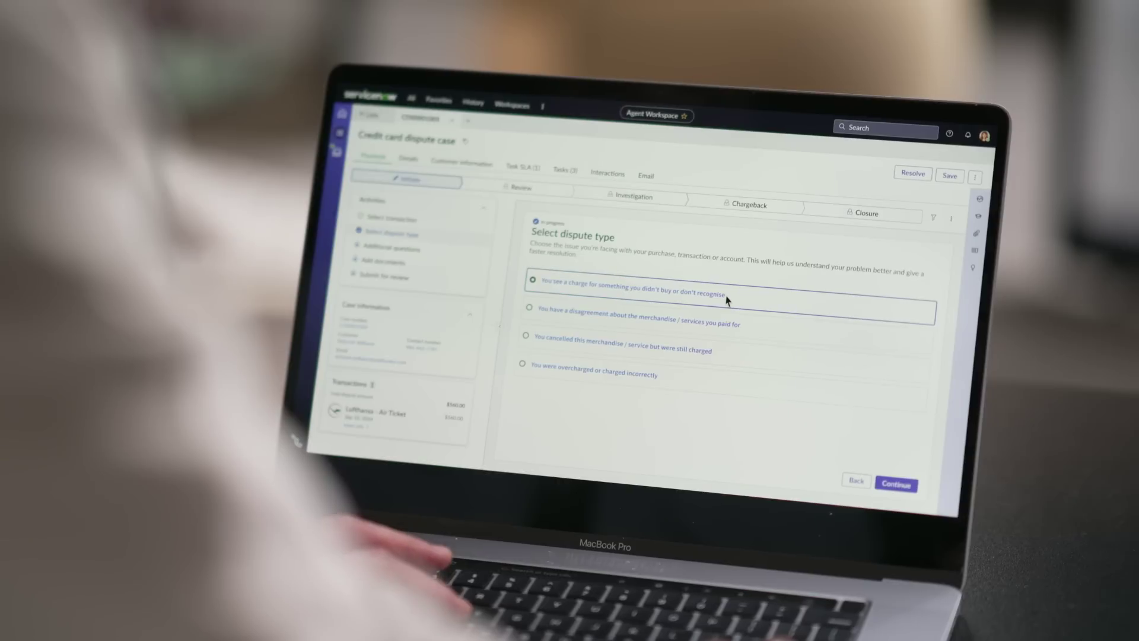
{"action": "left_click", "coordinate": [896, 485]}
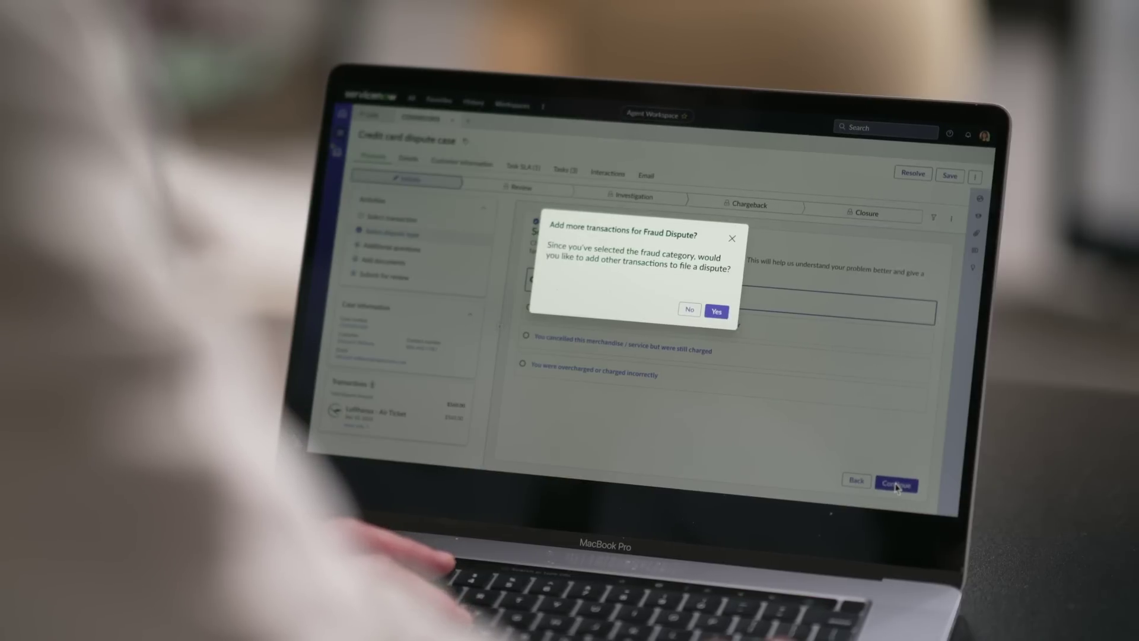
{"action": "left_click", "coordinate": [717, 312]}
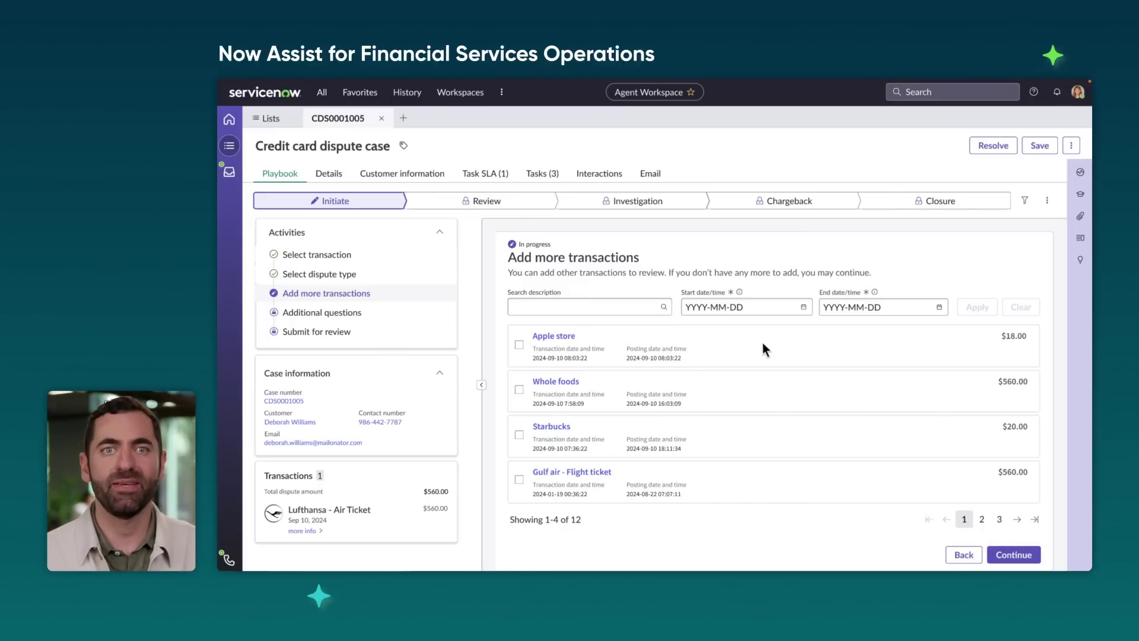
{"action": "left_click", "coordinate": [519, 344]}
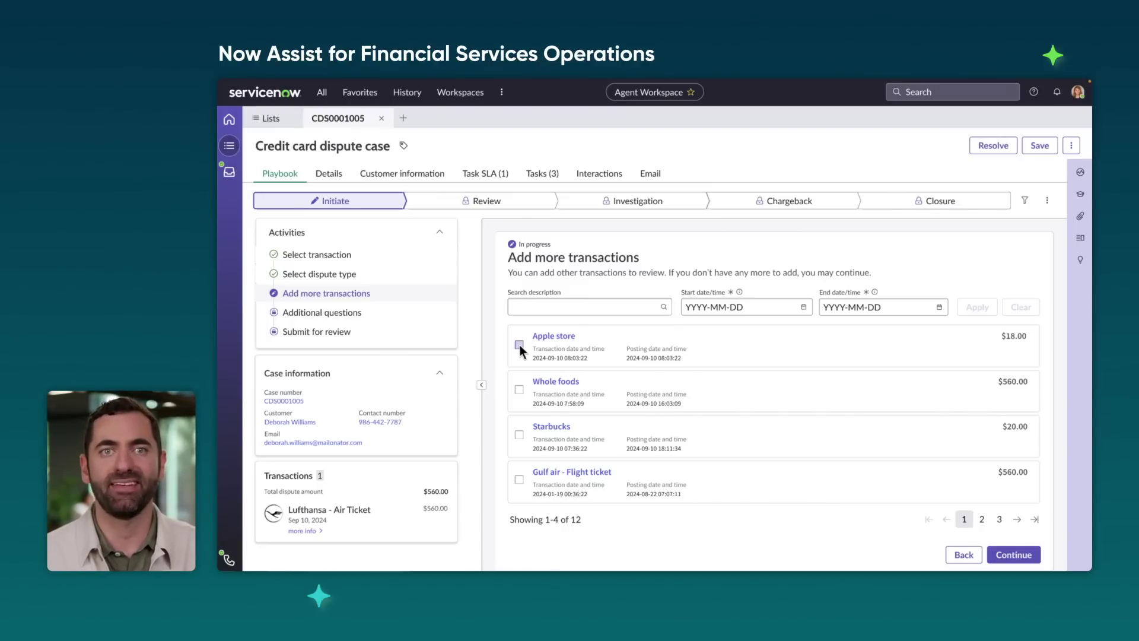
{"action": "left_click", "coordinate": [519, 390]}
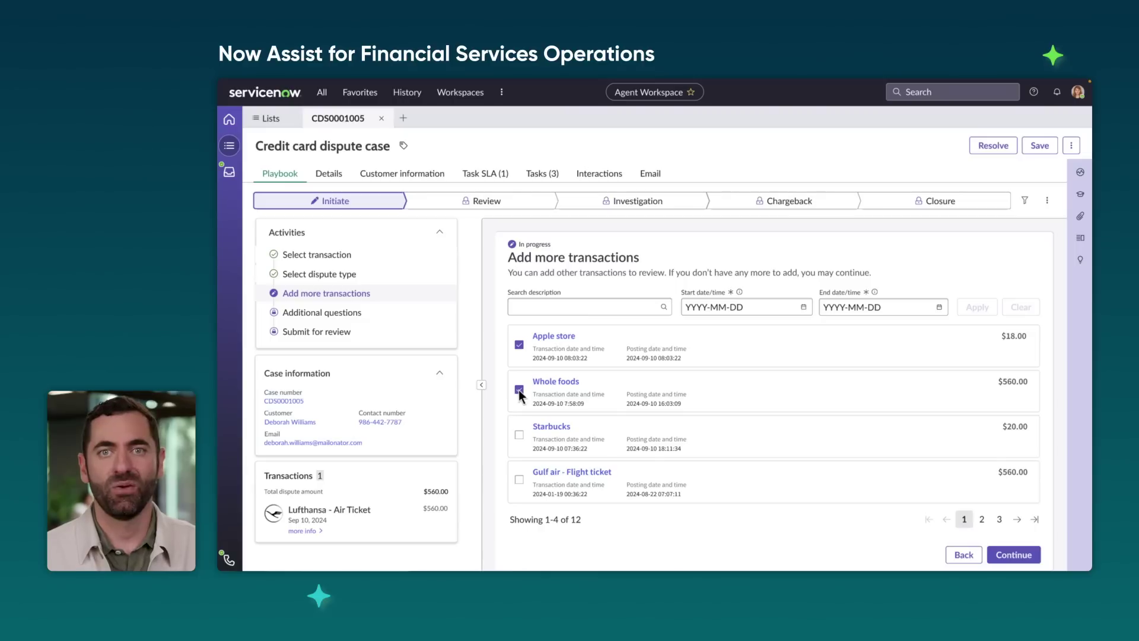
{"action": "left_click", "coordinate": [519, 435]}
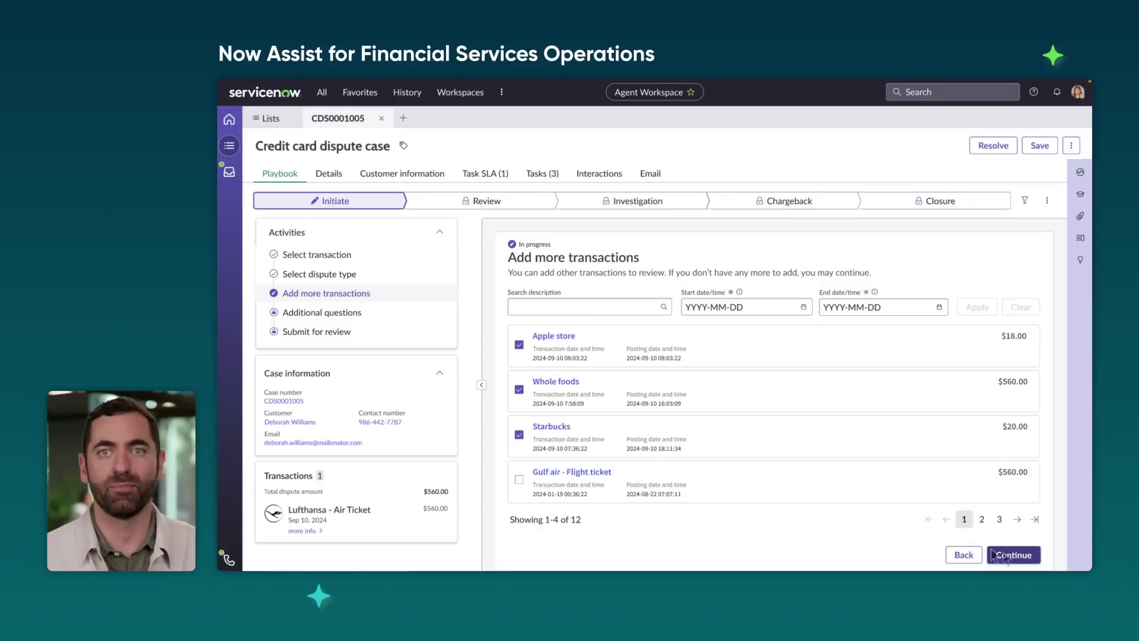
{"action": "left_click", "coordinate": [1014, 554]}
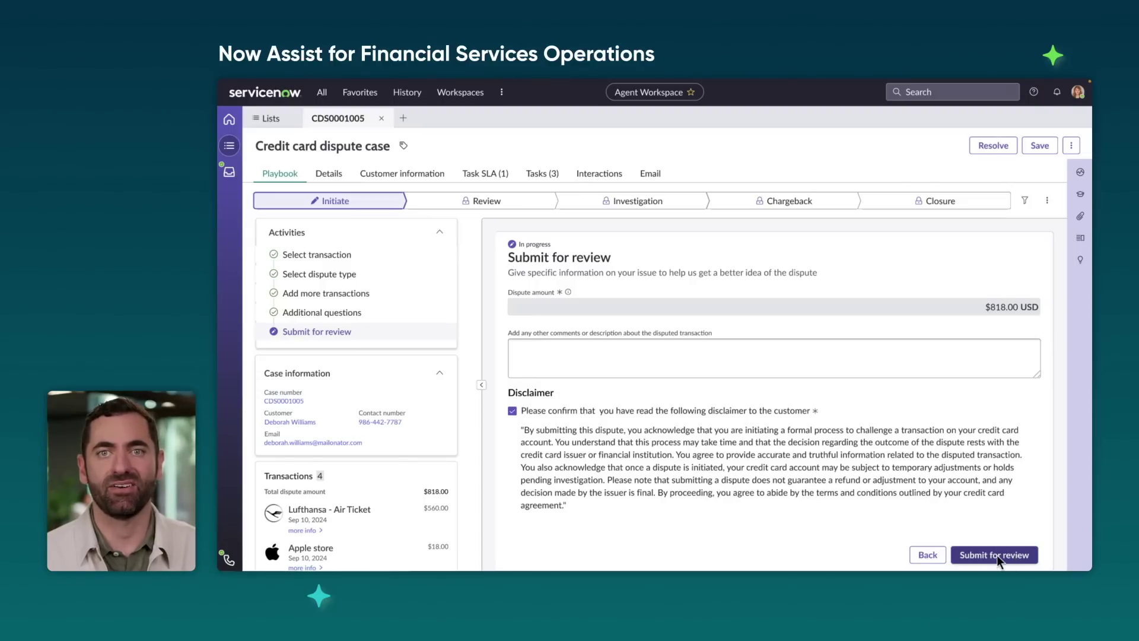
- Submit the credit card dispute for review and generate its Now Assist case summary
{"action": "left_click", "coordinate": [997, 554]}
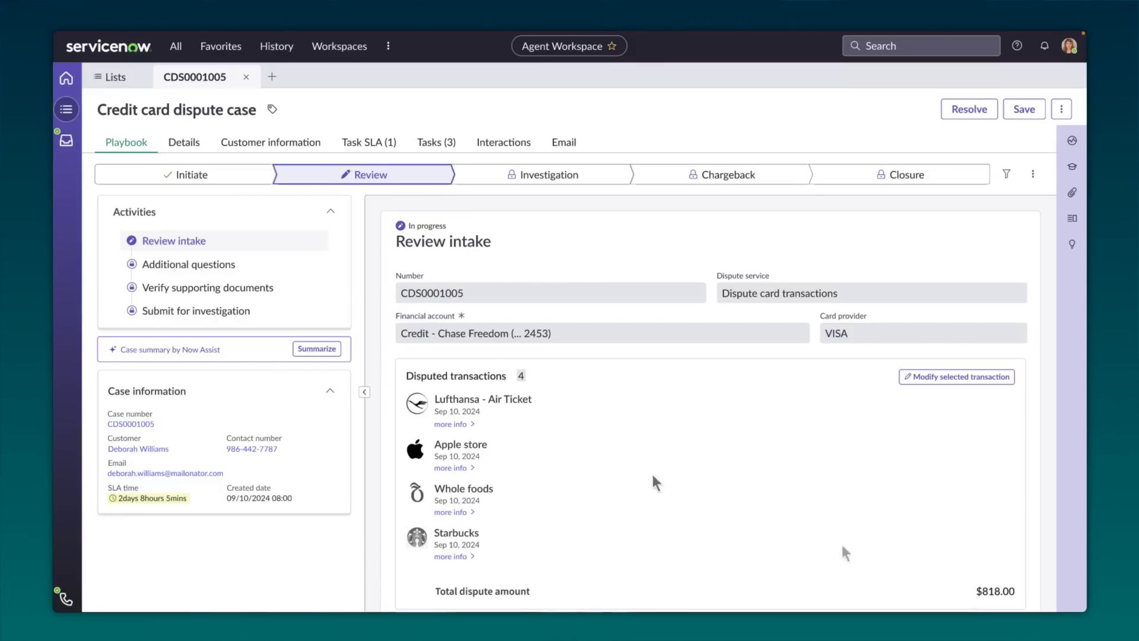
{"action": "left_click", "coordinate": [317, 351]}
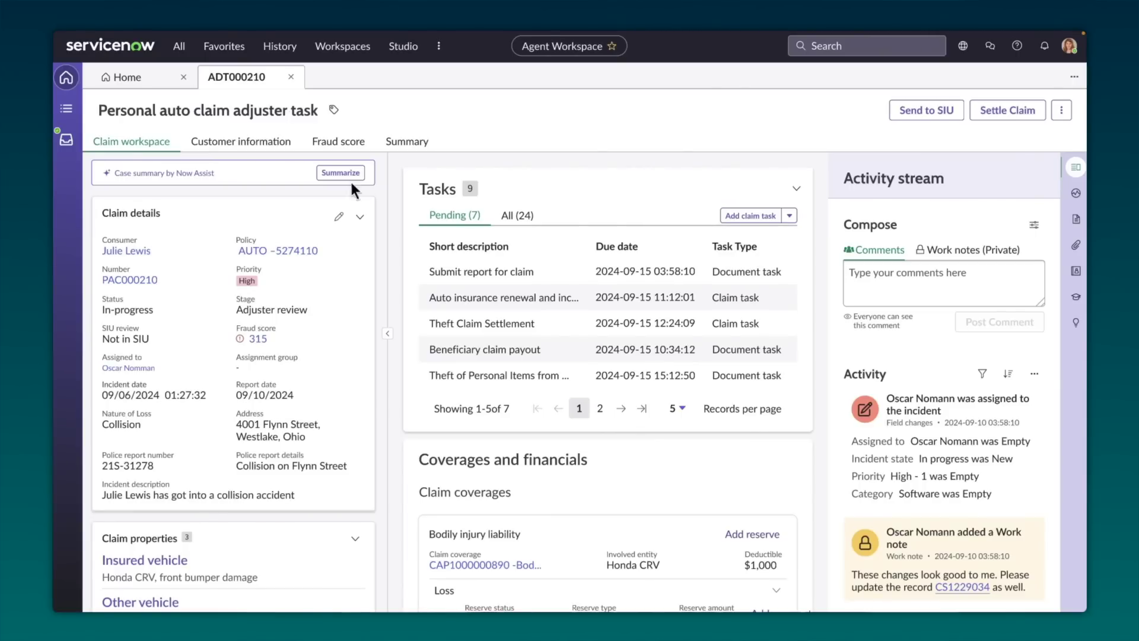
- Generate a Now Assist summary on the auto claim's Summary tab, then close the enlarged summary card
{"action": "left_click", "coordinate": [406, 142]}
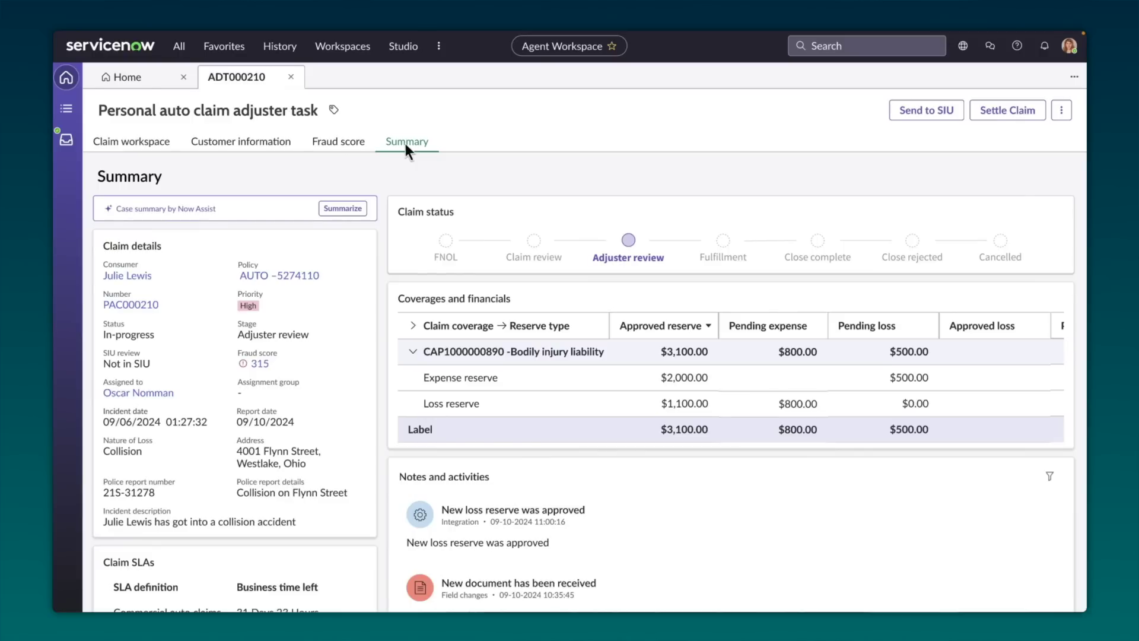
{"action": "left_click", "coordinate": [343, 209]}
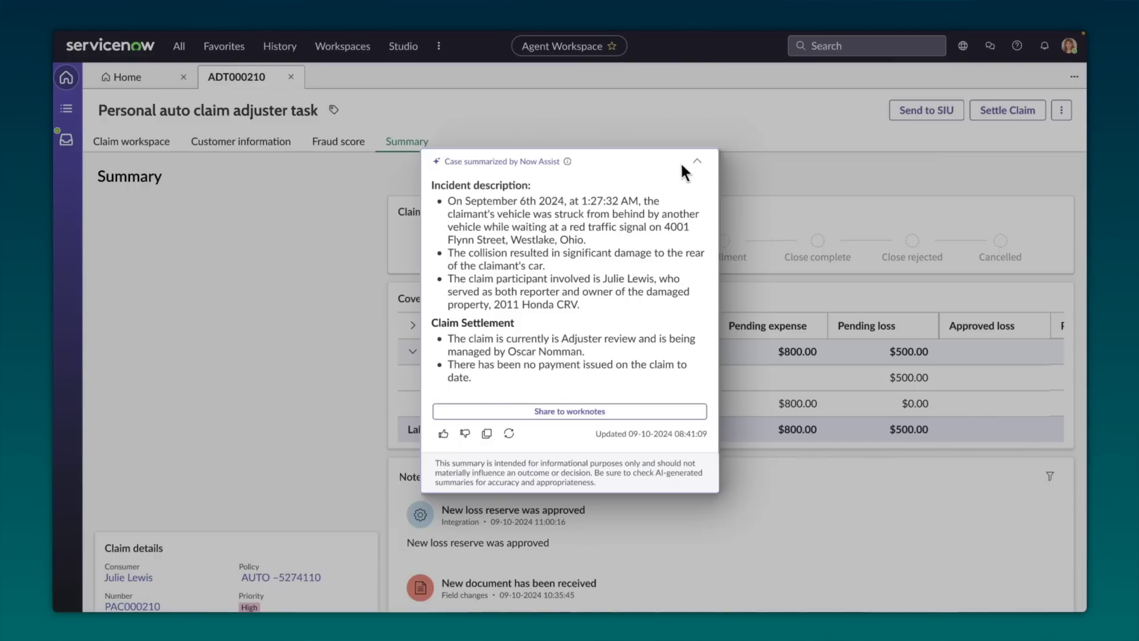
{"action": "left_click", "coordinate": [682, 167]}
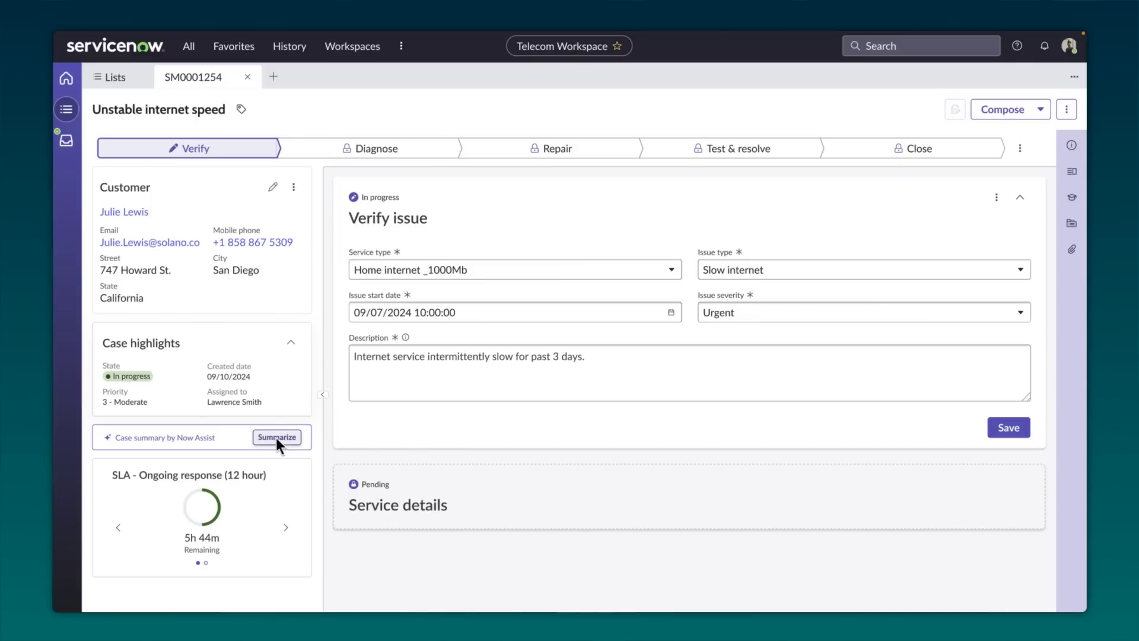
- Summarize the internet speed case, save Verify issue, move to diagnostics and prepare a home internet speed test
{"action": "left_click", "coordinate": [276, 437]}
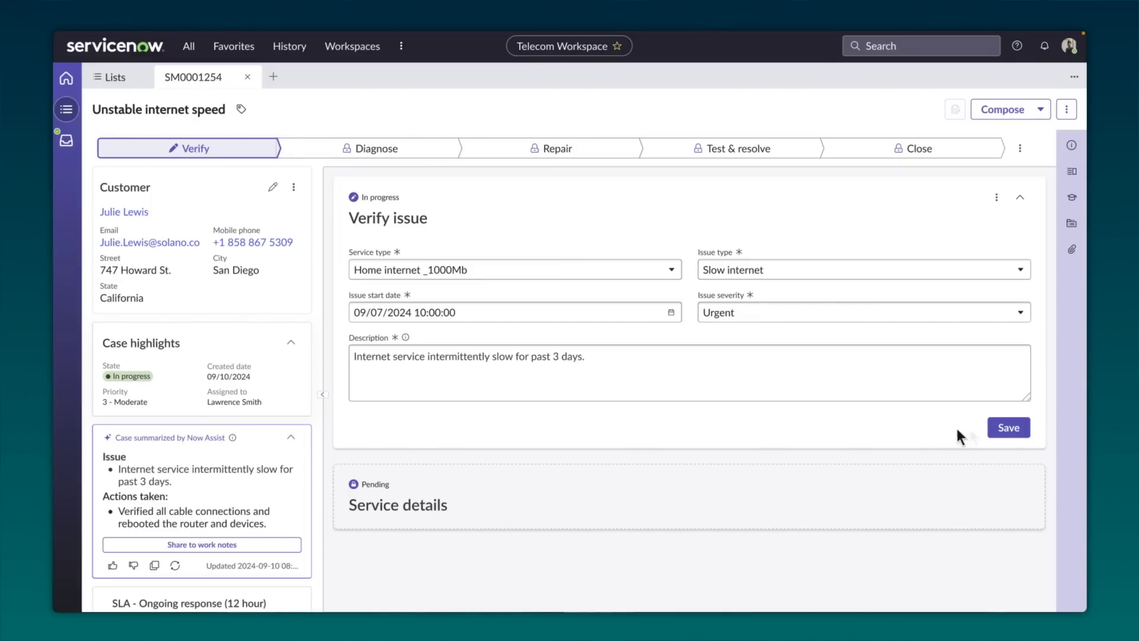
{"action": "left_click", "coordinate": [1008, 428]}
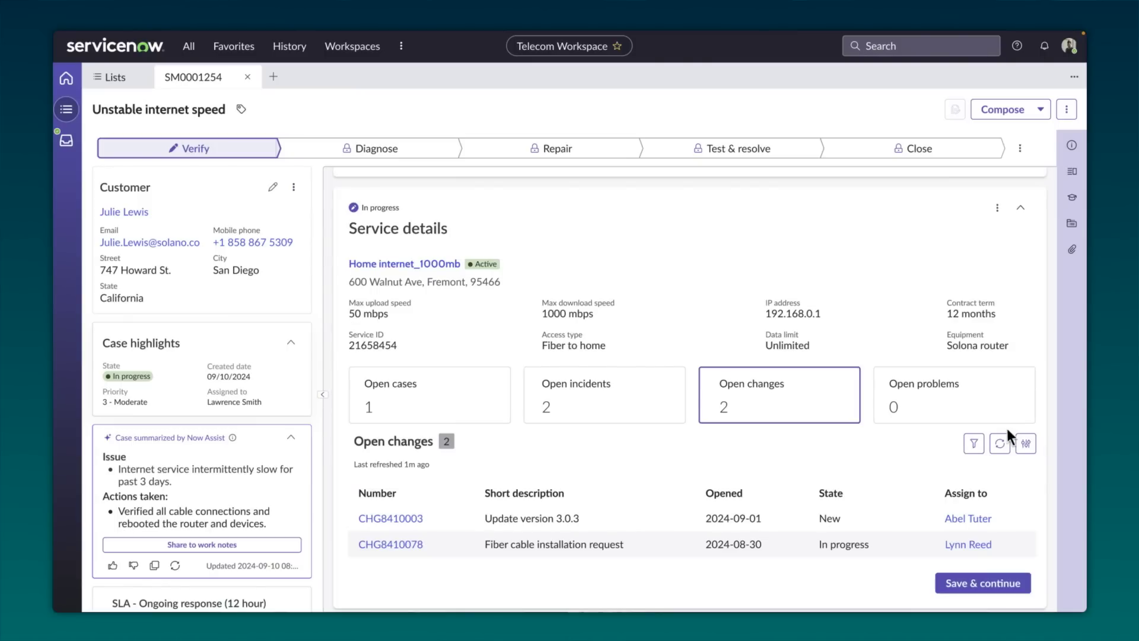
{"action": "left_click", "coordinate": [983, 583]}
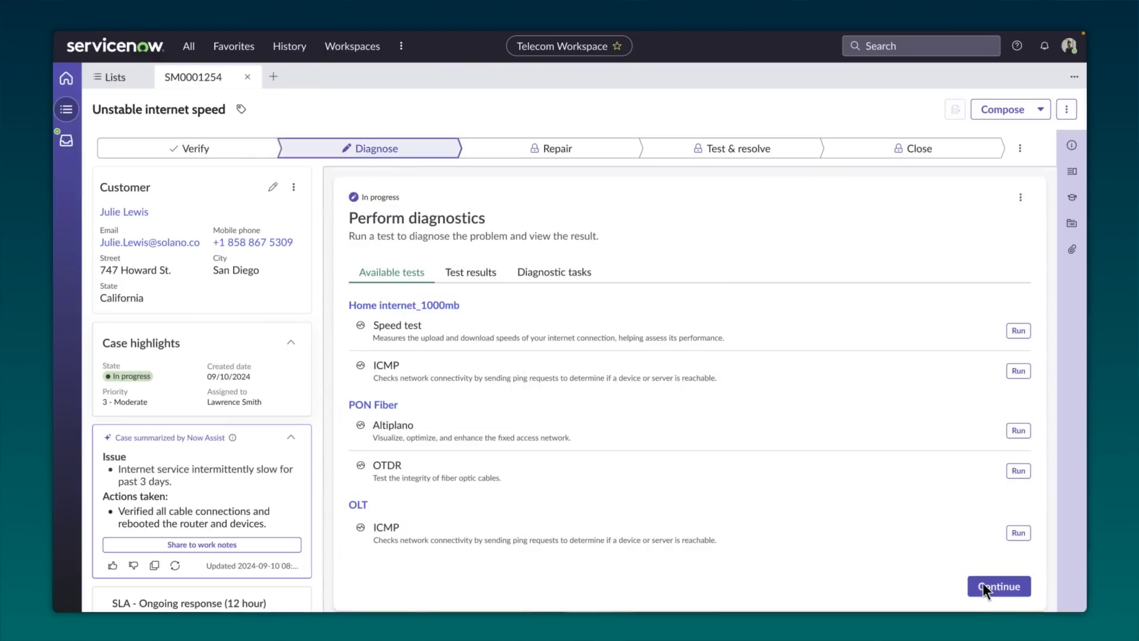
{"action": "left_click", "coordinate": [1017, 331]}
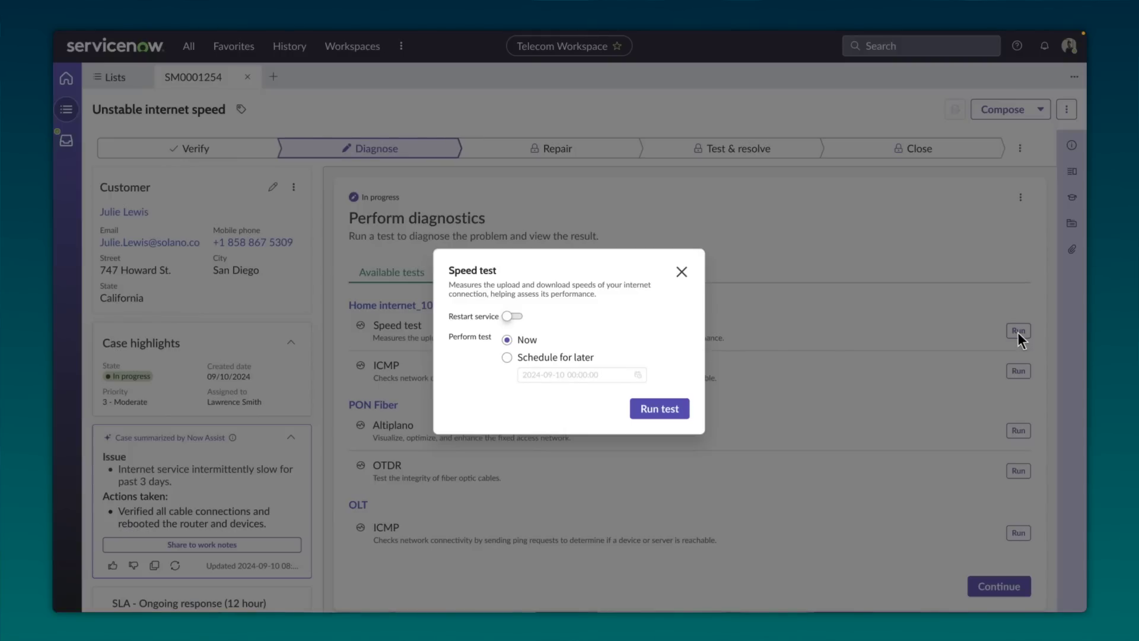
- Run the home internet speed test, then summarize and save its Fail result
{"action": "left_click", "coordinate": [660, 409]}
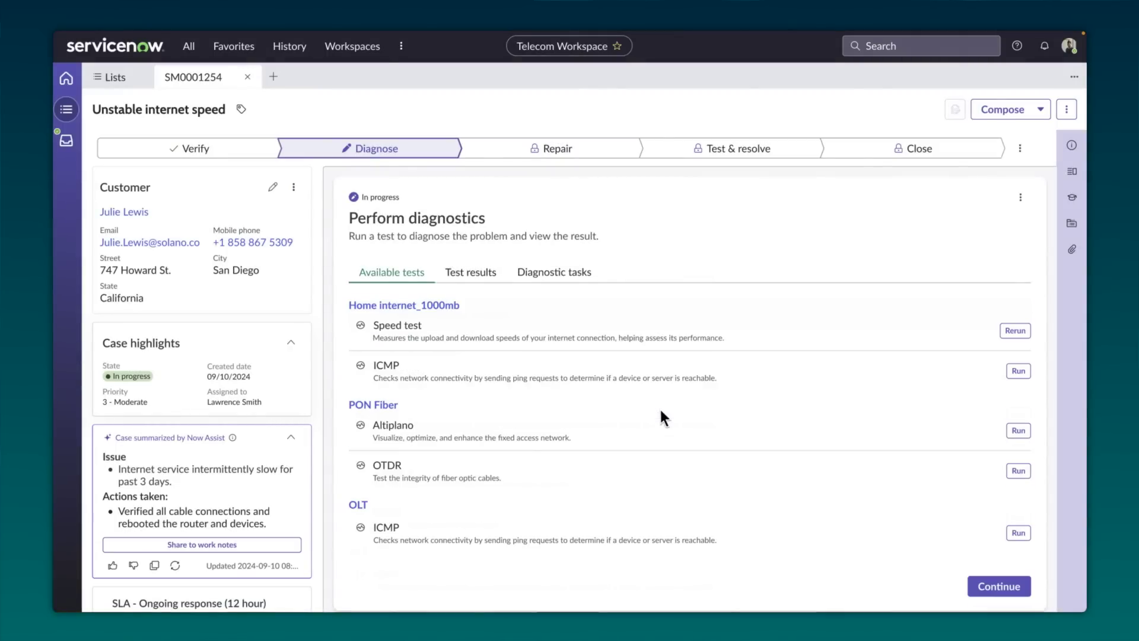
{"action": "left_click", "coordinate": [471, 274]}
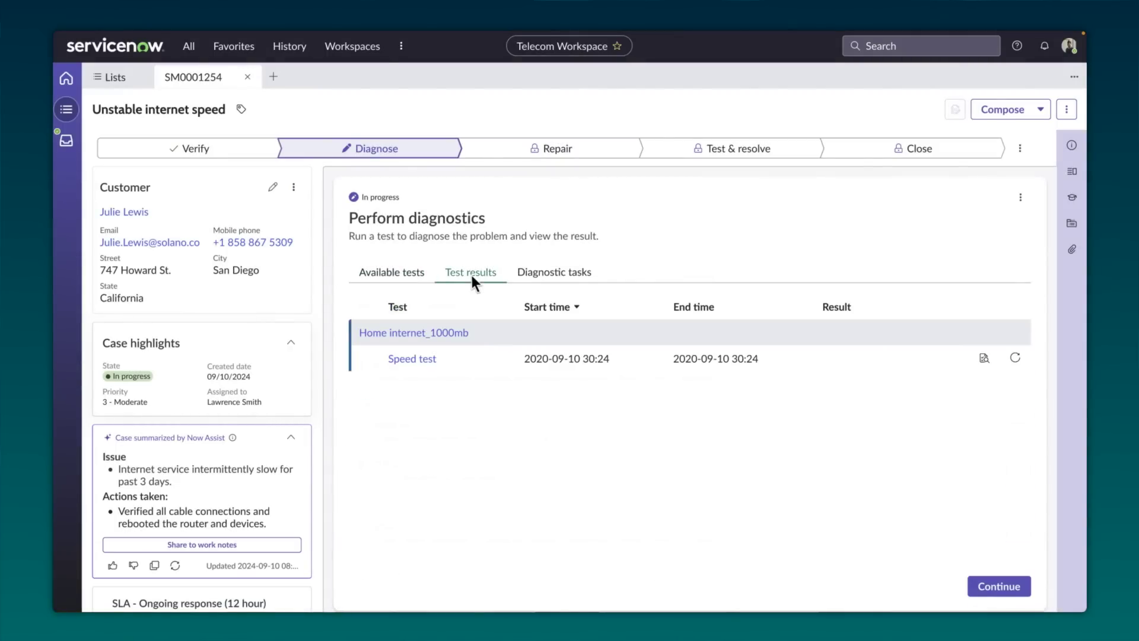
{"action": "left_click", "coordinate": [983, 358]}
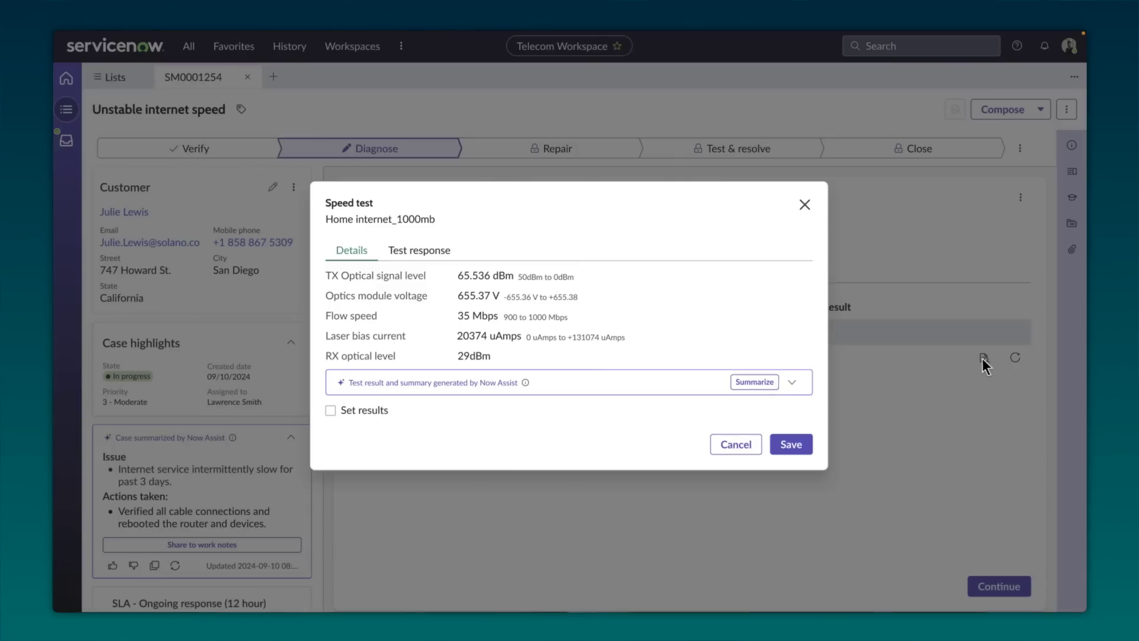
{"action": "left_click", "coordinate": [755, 382]}
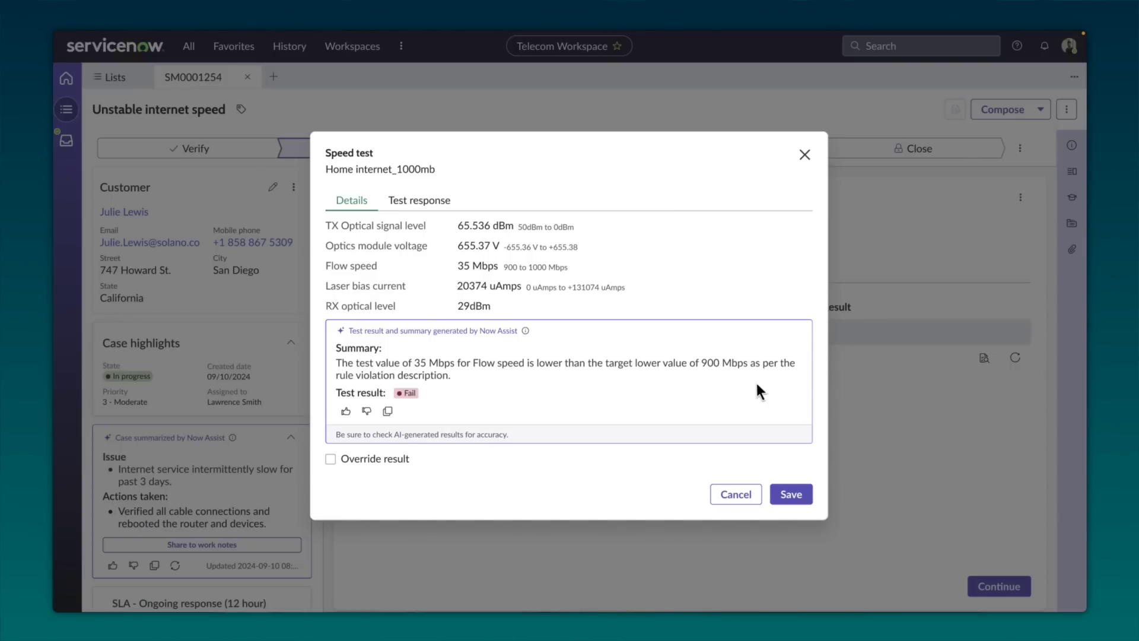
{"action": "left_click", "coordinate": [789, 494]}
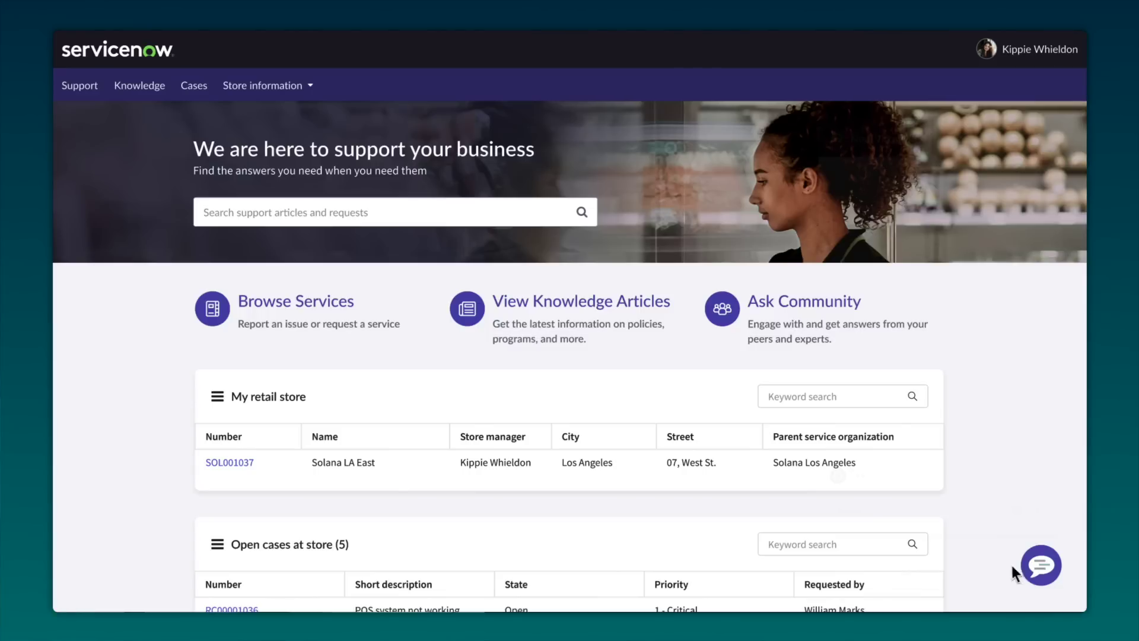
- Open the support portal's Virtual Agent chat to reach a live agent
{"action": "left_click", "coordinate": [1040, 568]}
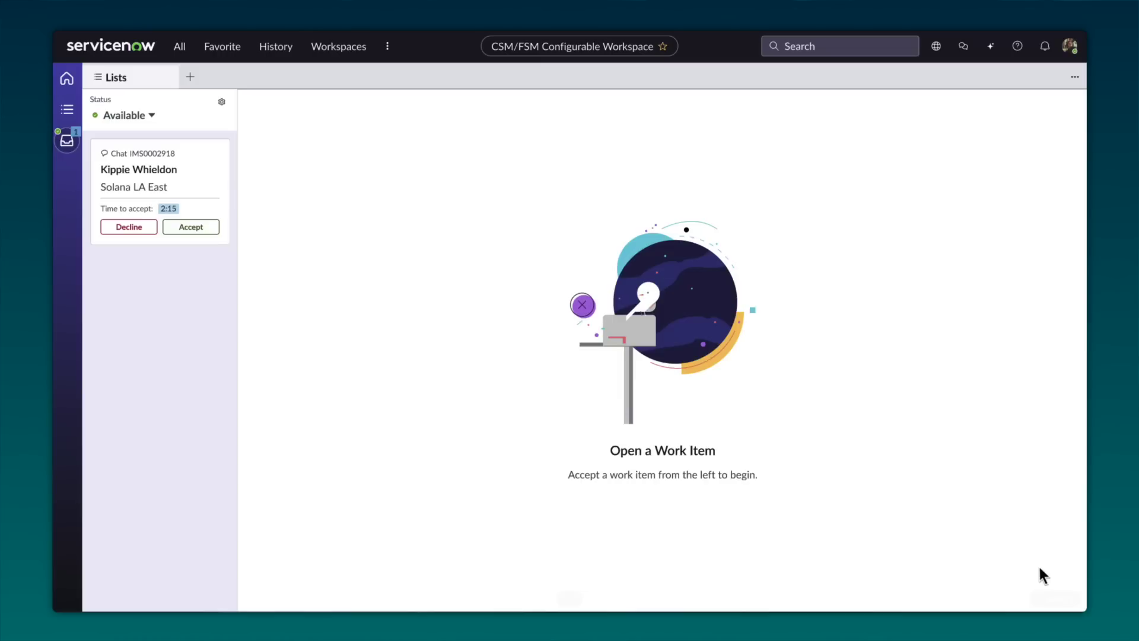
- Accept the Solana LA East kiosk-flickering chat and send /summarize for a Now Assist summary
{"action": "left_click", "coordinate": [191, 228]}
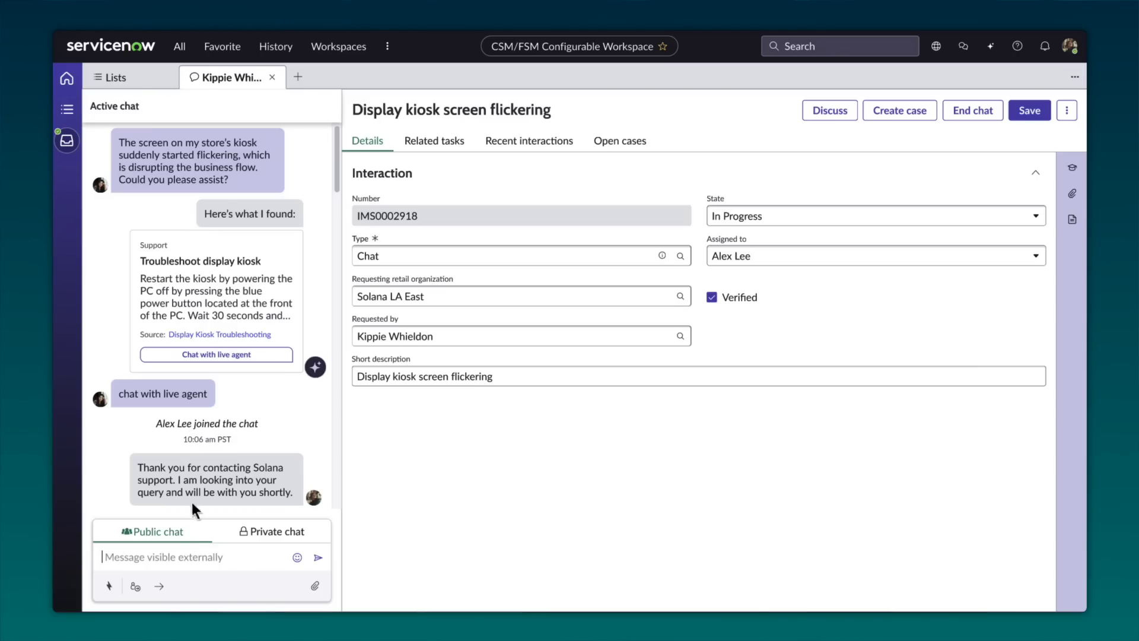
{"action": "type", "text": "/summarize"}
{"action": "left_click", "coordinate": [318, 557]}
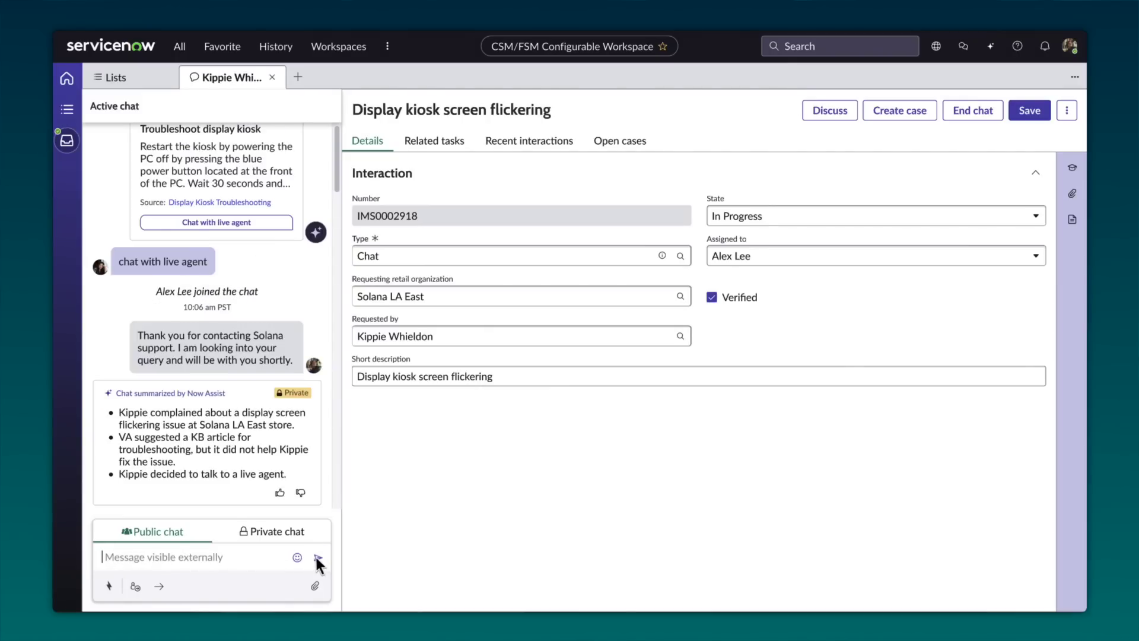